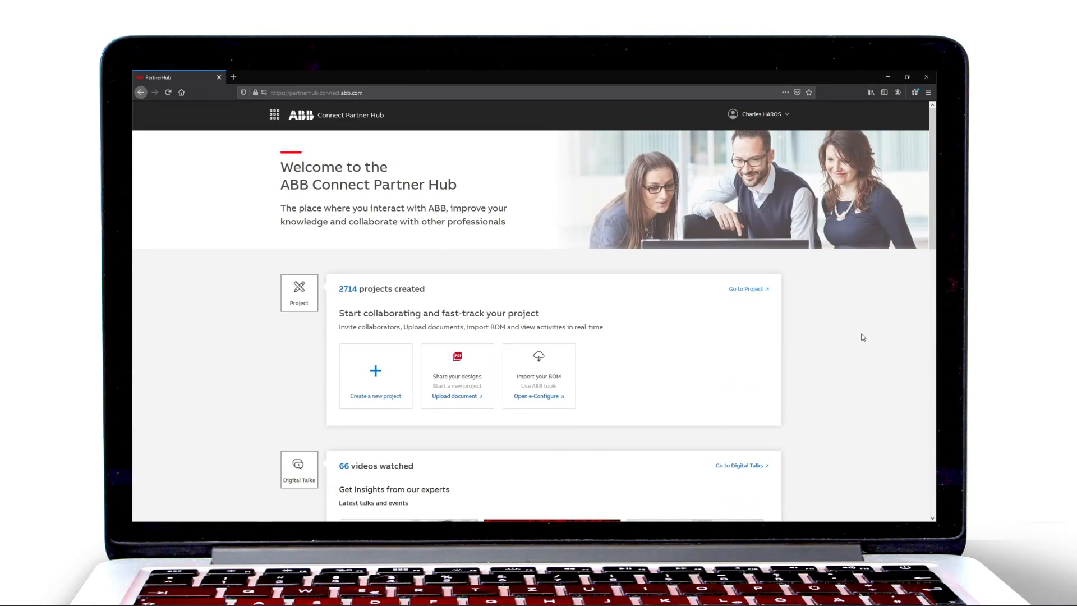
Open the How to Video project and create a new Single Line Diagram named "MV SLD How To" in its project design.
left_click(761, 293)
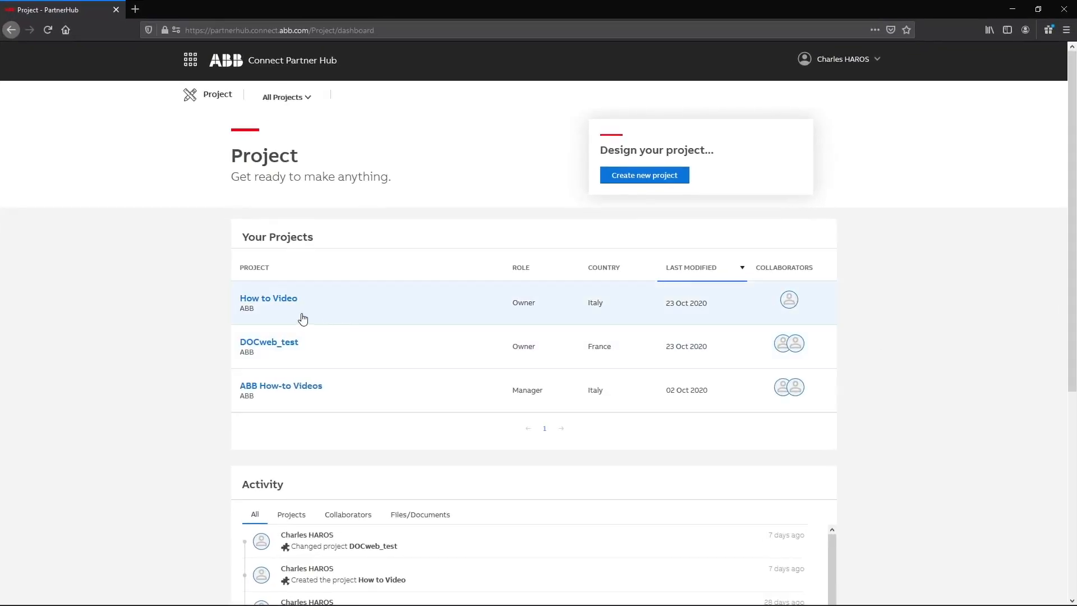
left_click(286, 302)
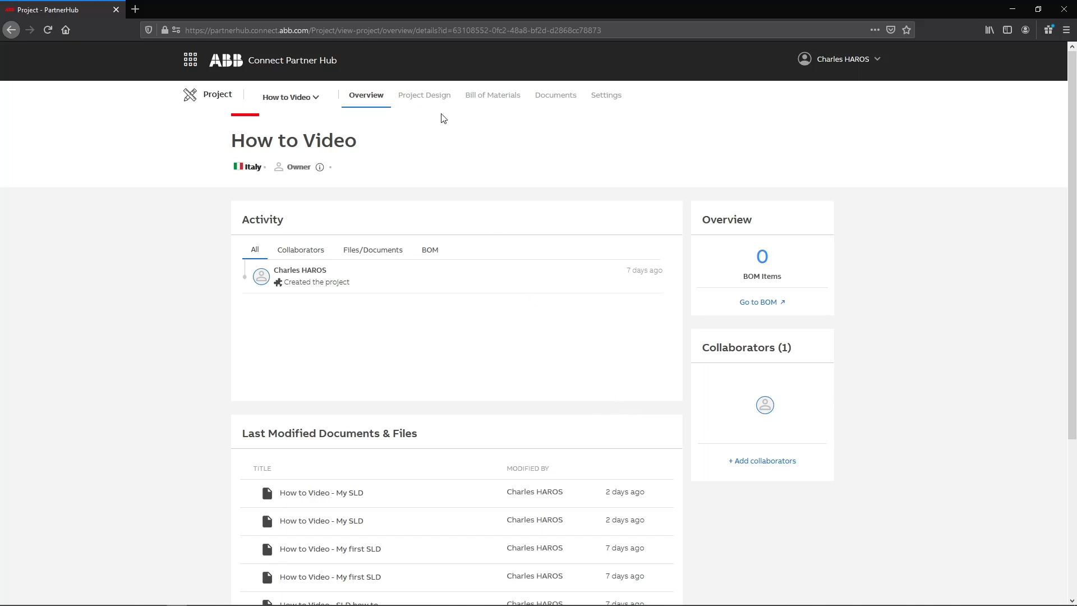
left_click(439, 98)
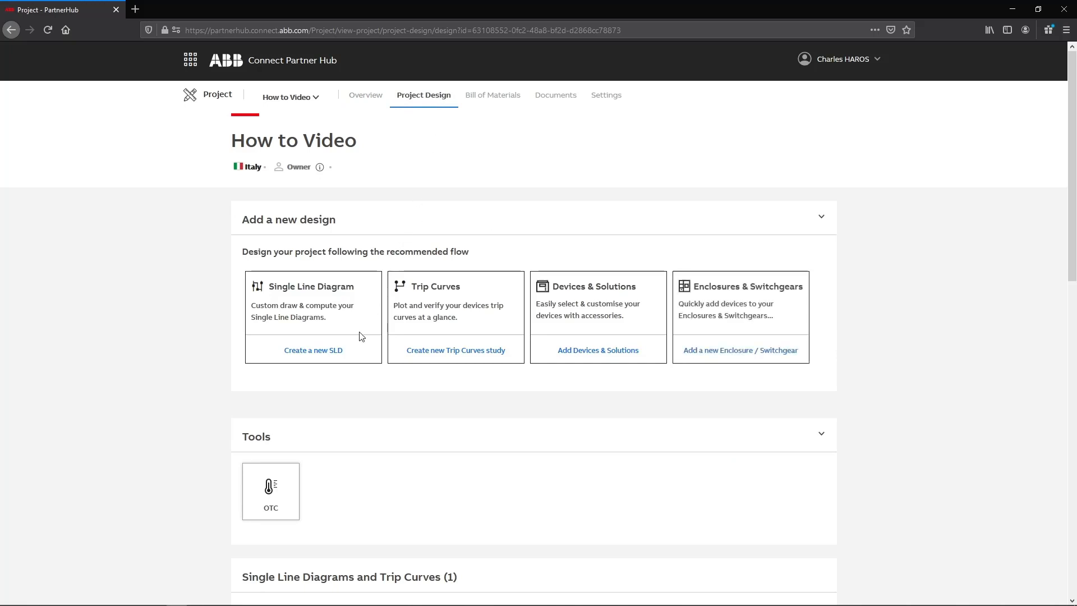
left_click(335, 352)
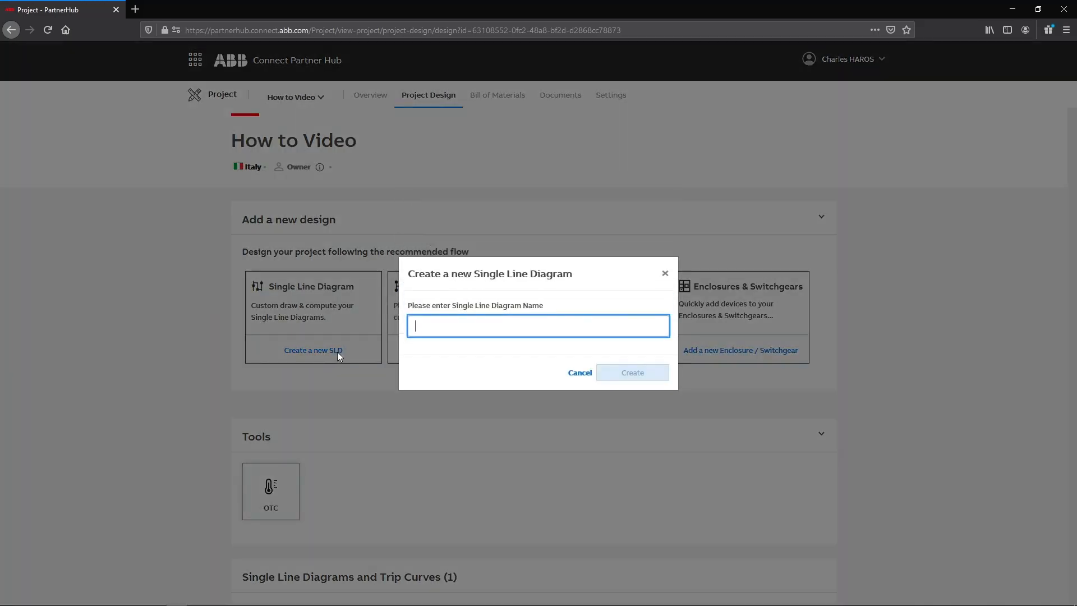
type("MV SLD How To")
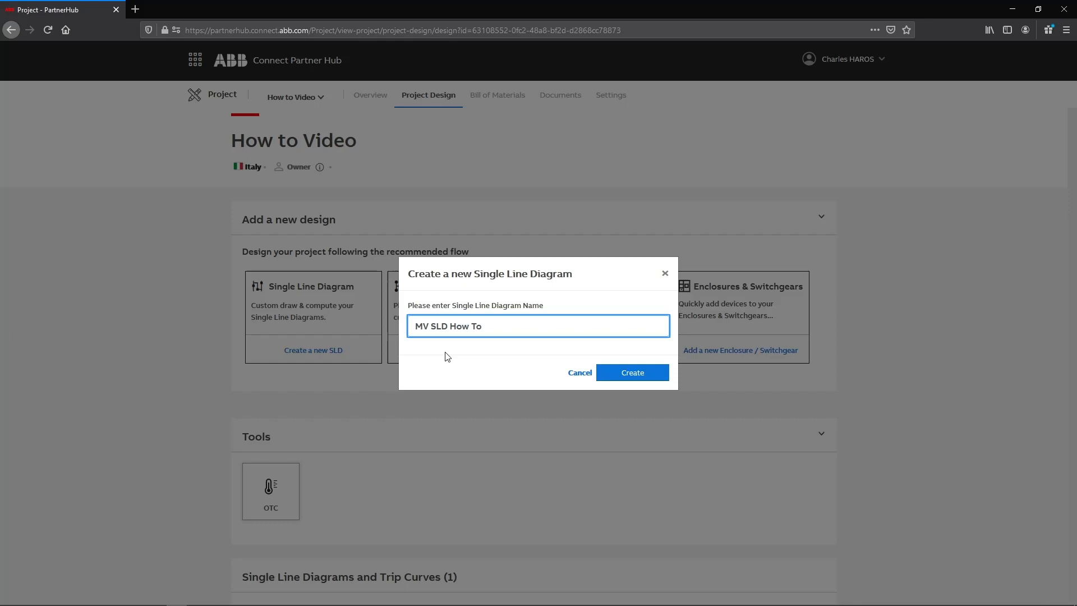
left_click(628, 373)
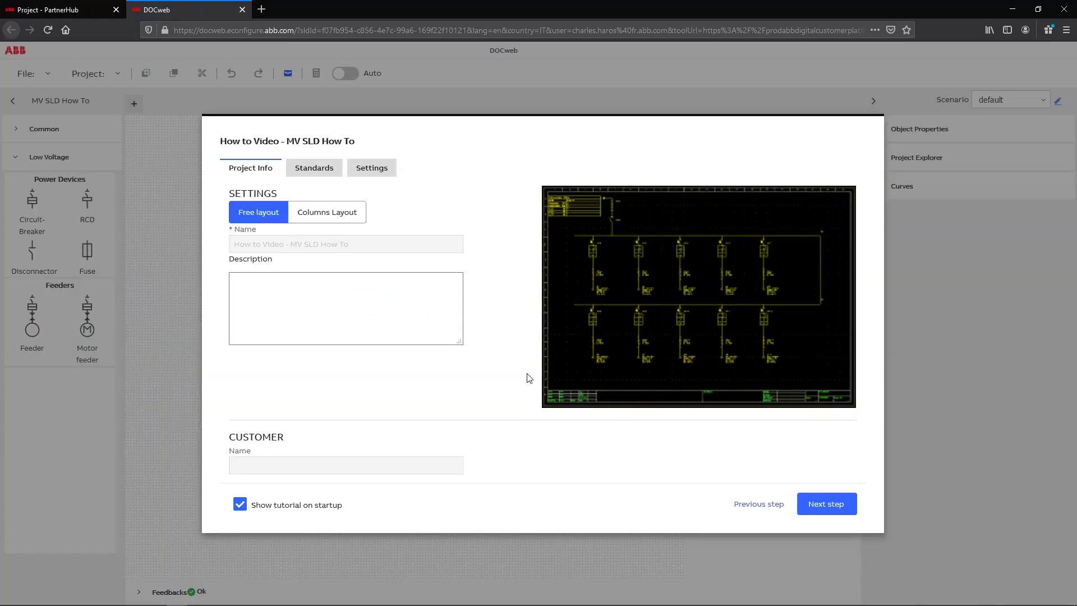
Choose the Power supply MV-LV installation type in the diagram's standards and complete the project setup.
left_click(330, 170)
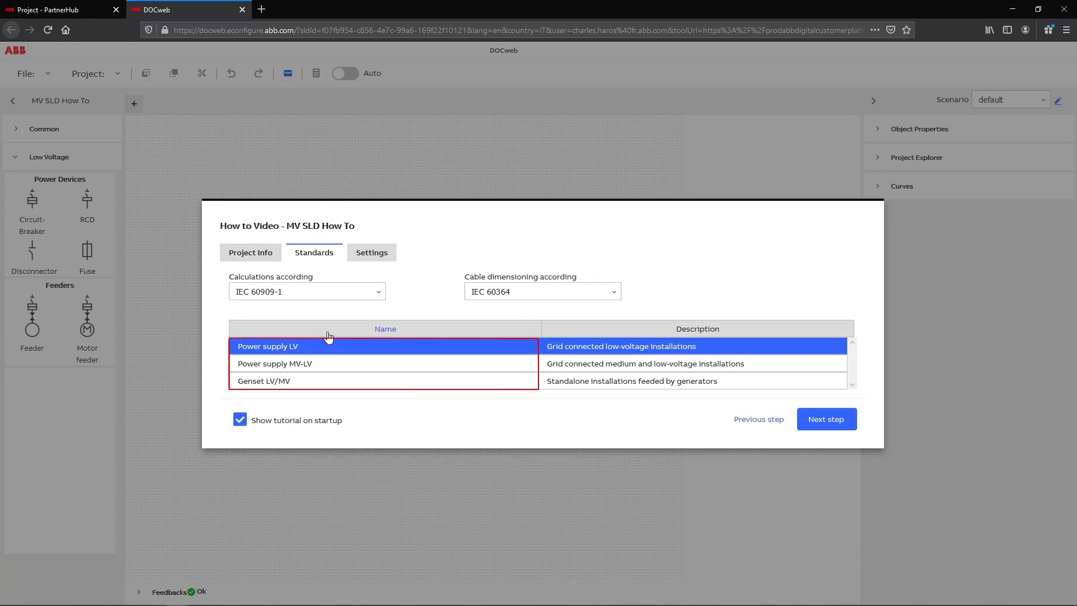
left_click(331, 364)
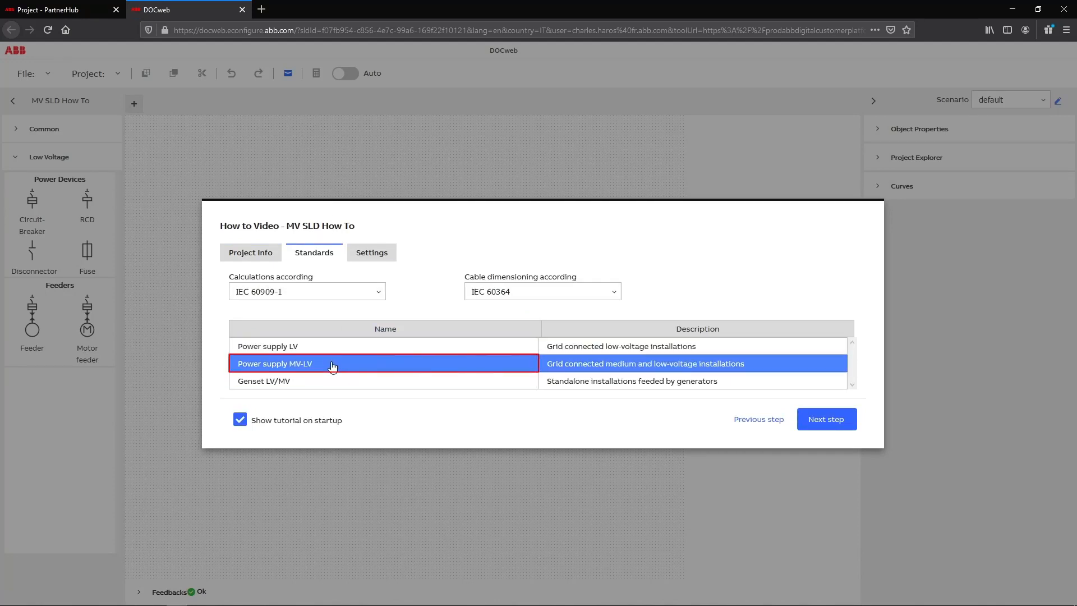
left_click(823, 420)
left_click(822, 474)
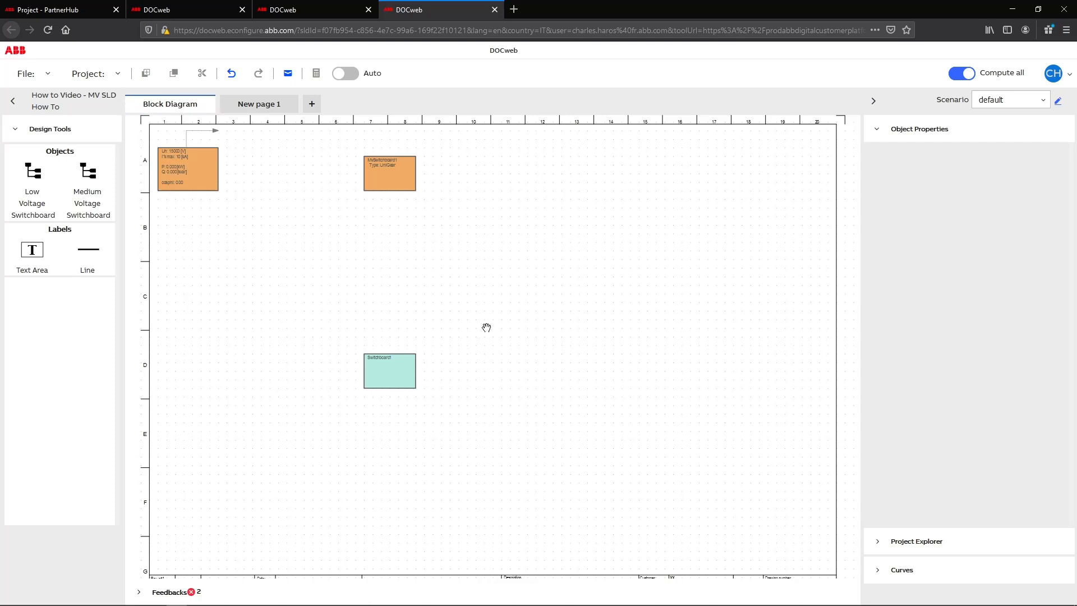
Examine the properties of the utility source and MvSwitchboard1 in the block diagram, and the Common objects available for New page 1.
left_click(209, 185)
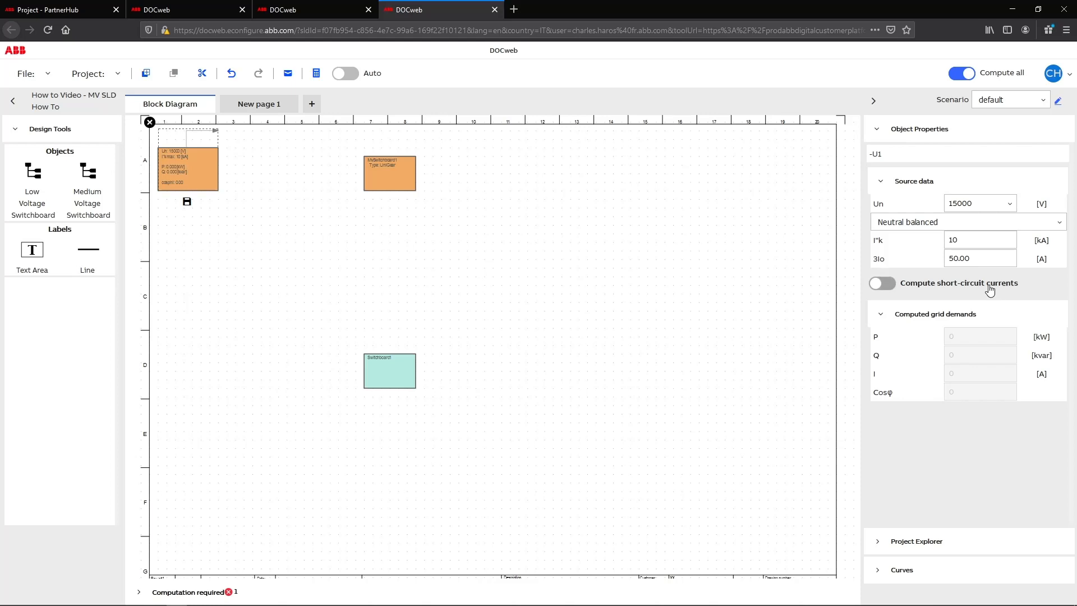
left_click(405, 189)
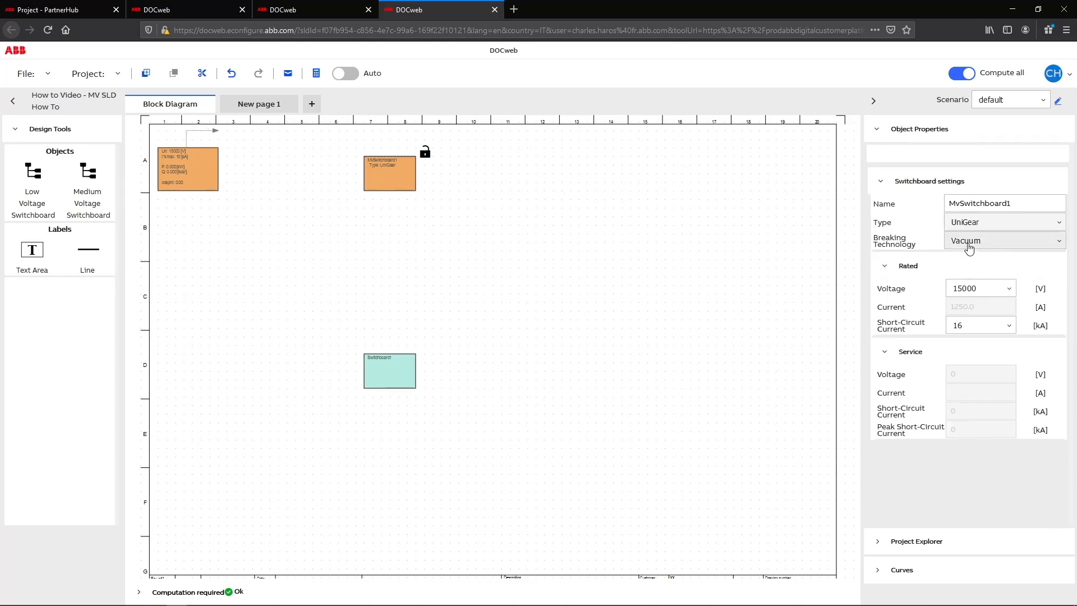
left_click(266, 111)
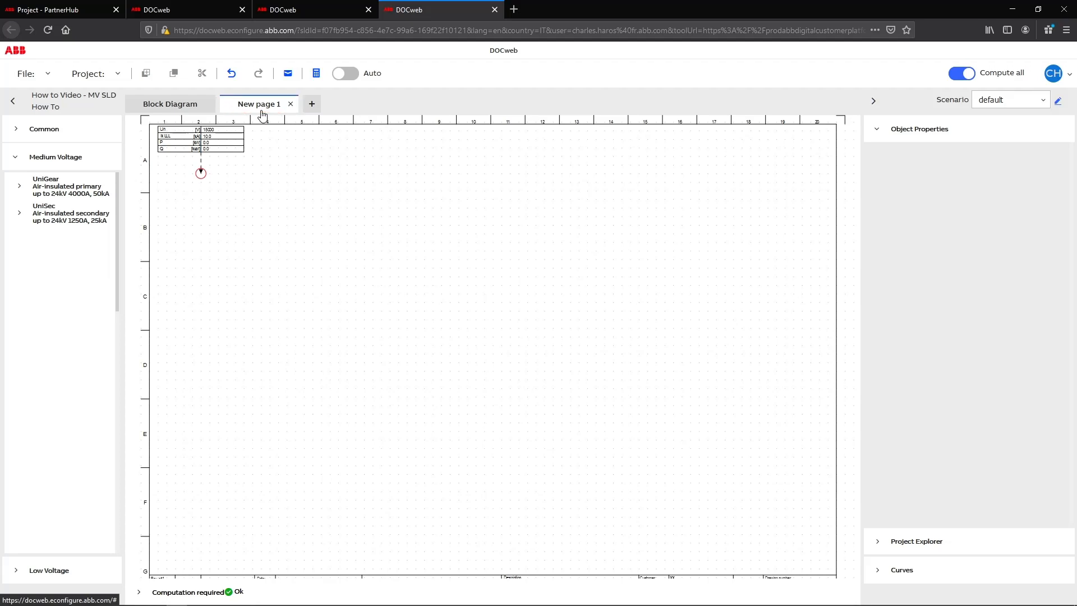
left_click(23, 130)
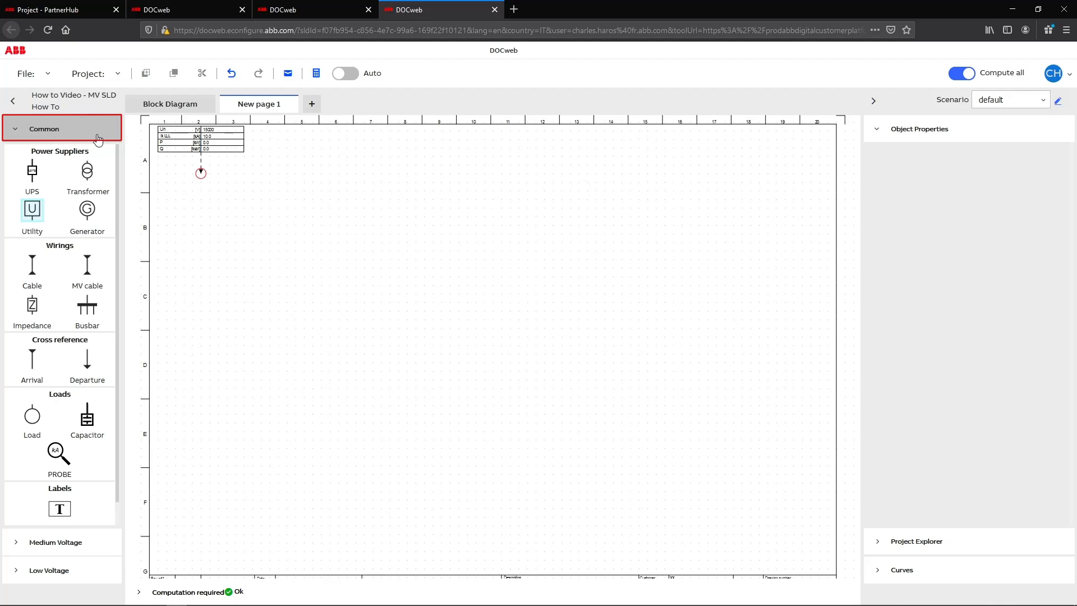
left_click(41, 131)
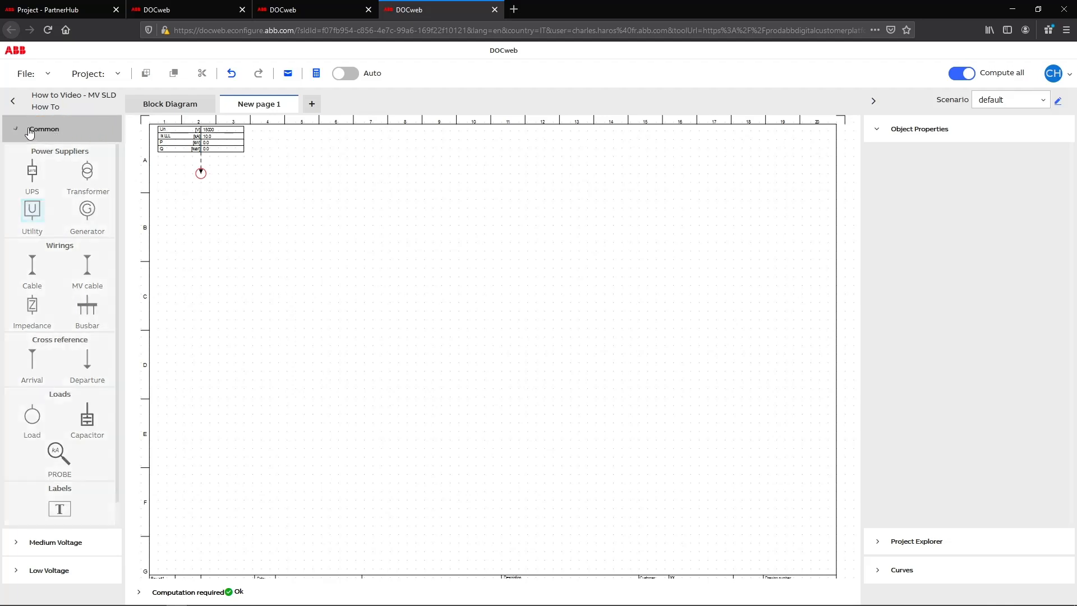
Place a UniGear incoming IF panel and an outgoing IF panel side by side on New page 1.
left_click(54, 154)
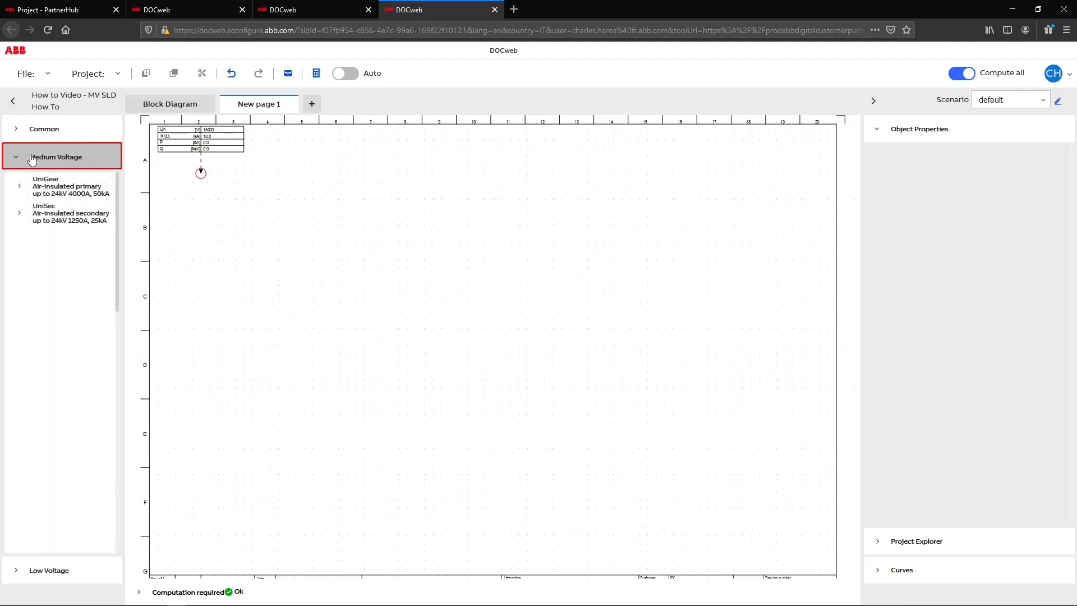
left_click(30, 190)
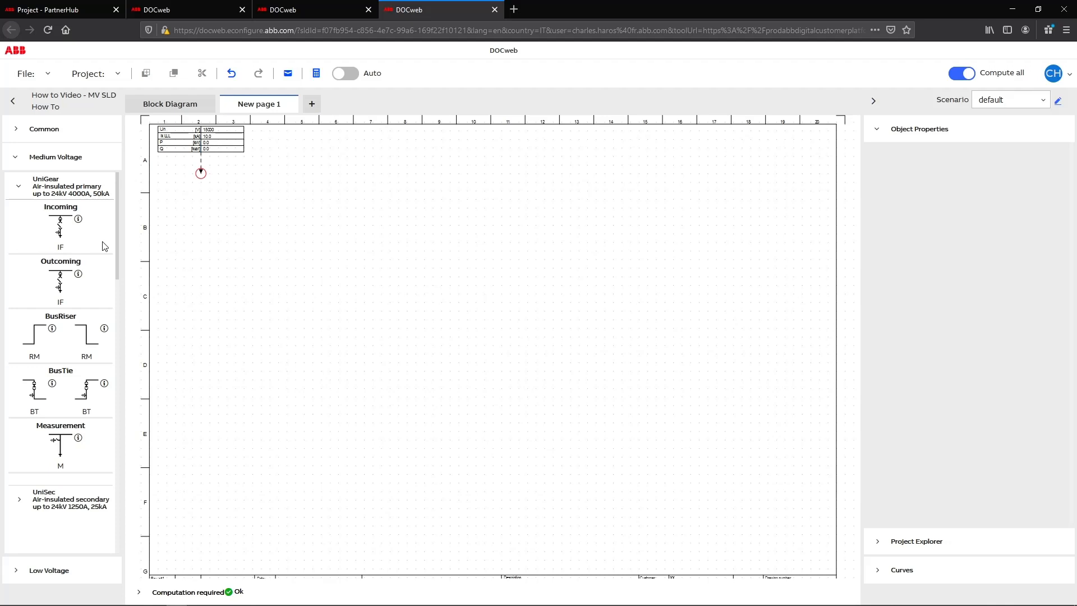
left_click_drag(61, 229, 336, 226)
left_click_drag(63, 288, 422, 230)
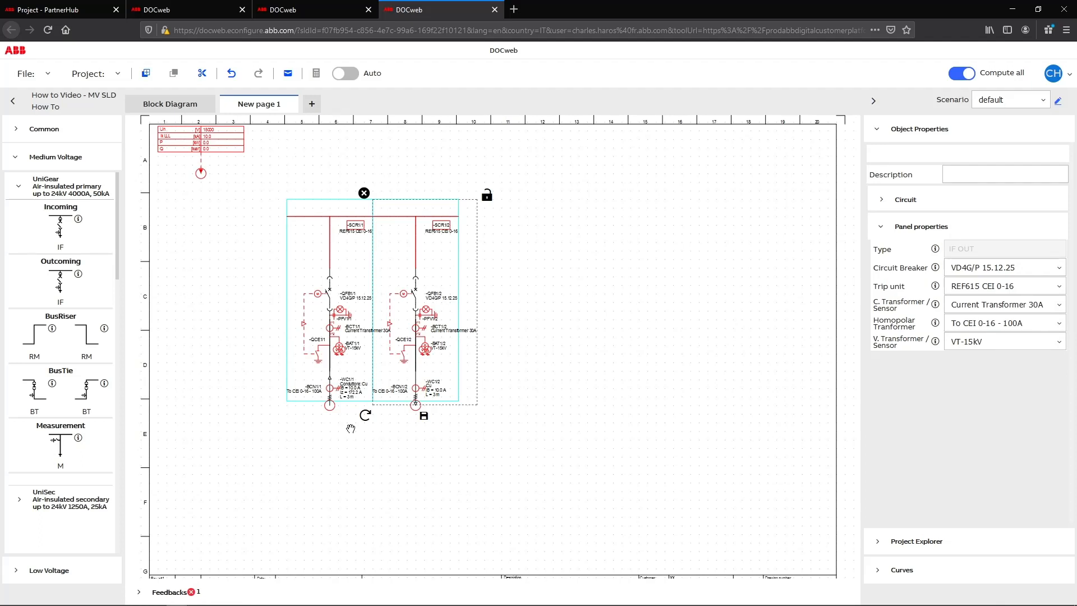
View the marketing information for the UniGear incoming and outgoing IF panels.
left_click(78, 219)
left_click(865, 198)
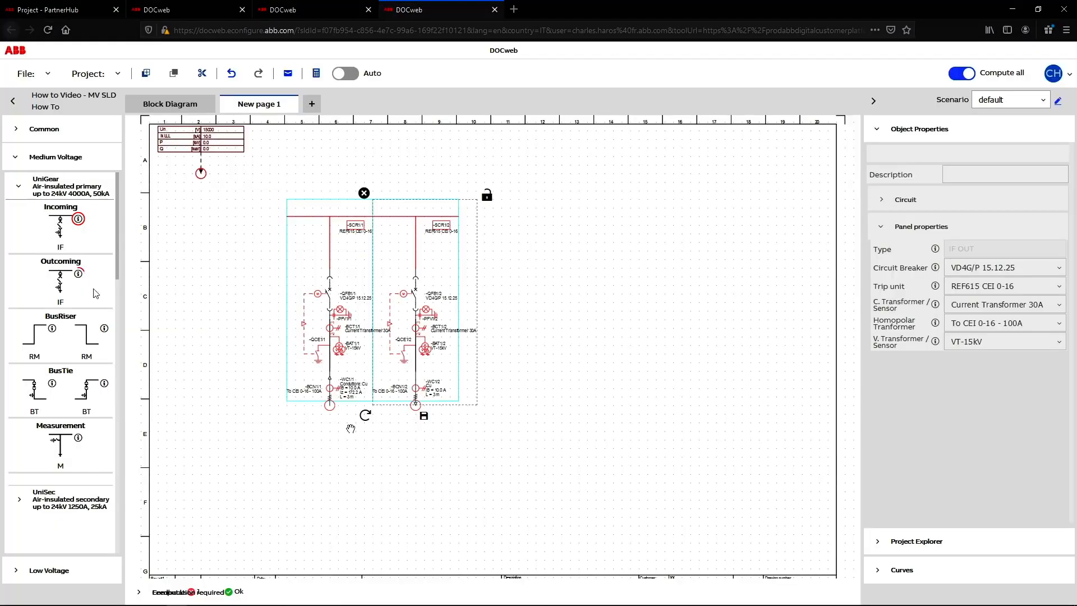
left_click(78, 274)
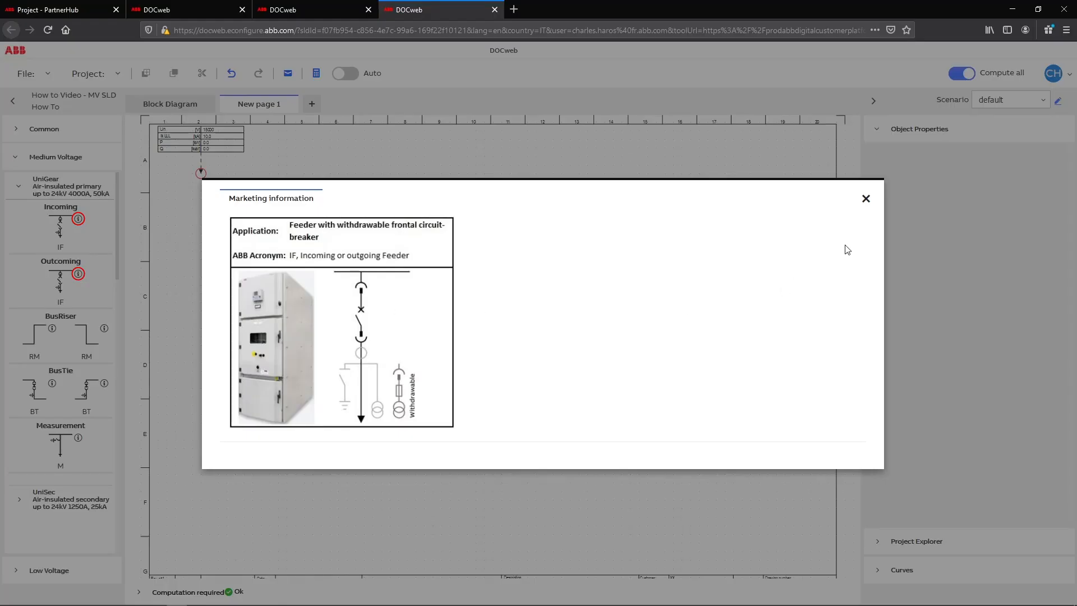
left_click(866, 199)
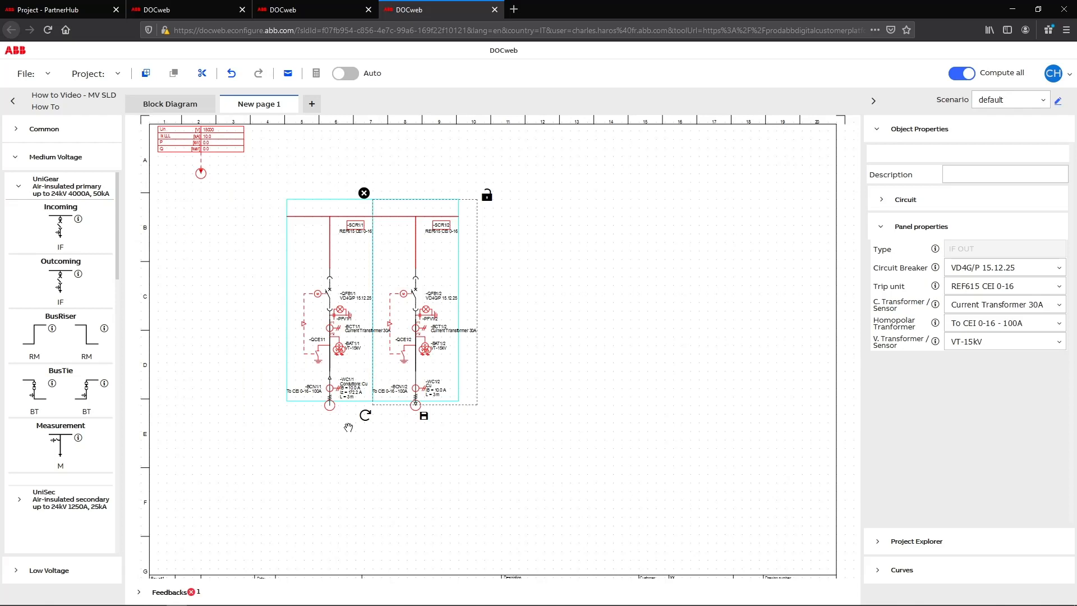
Connect the cable end of the UniGear incoming panel to the utility supply terminal.
left_click_drag(336, 415, 201, 173)
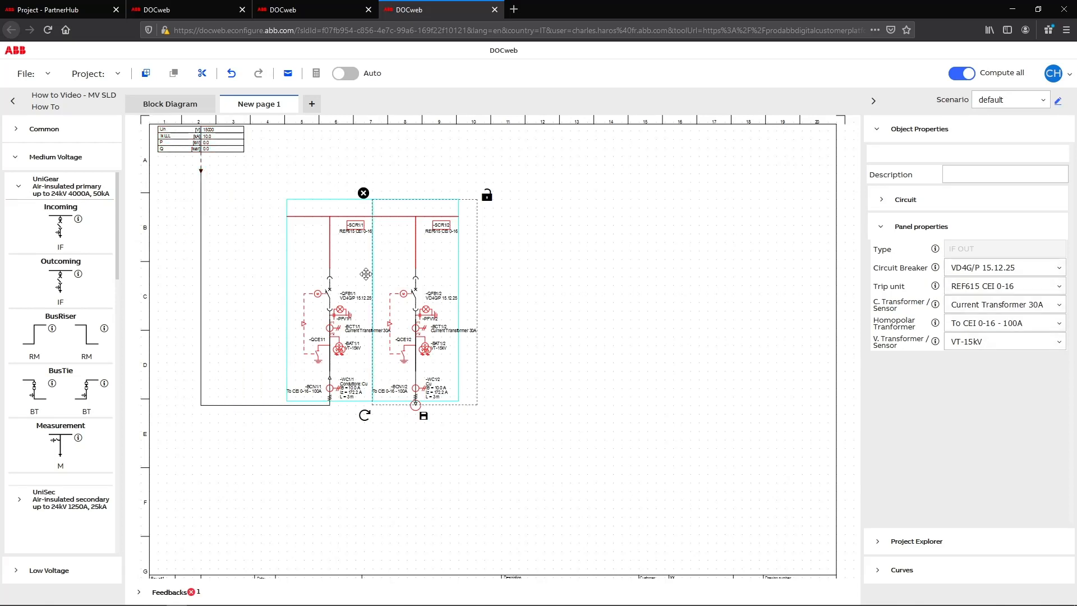
left_click(542, 321)
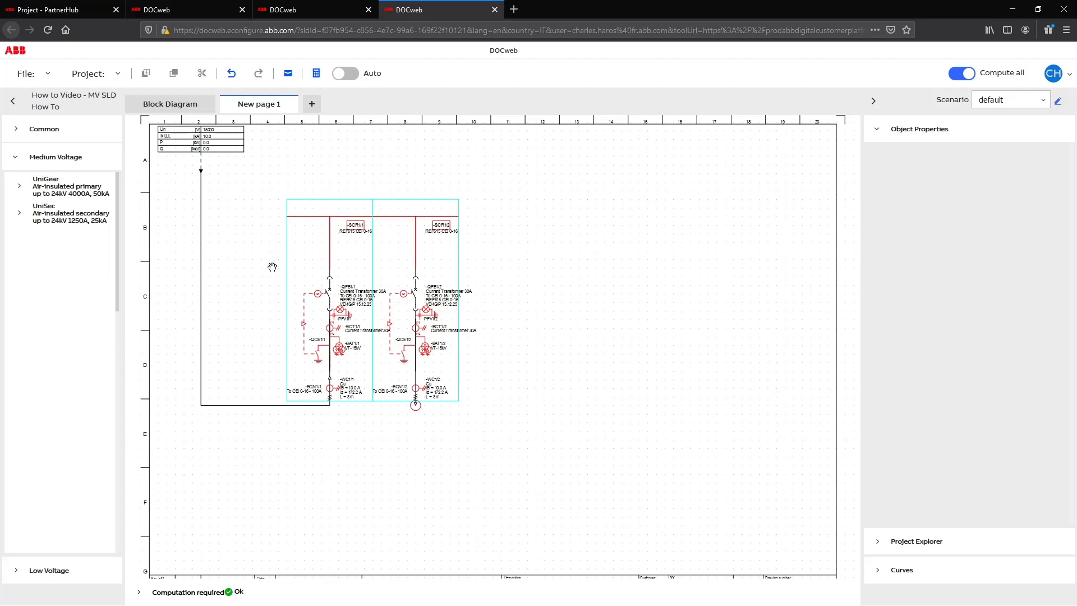
Add a second medium-voltage switchboard to the block diagram beside MvSwitchboard1.
left_click(196, 110)
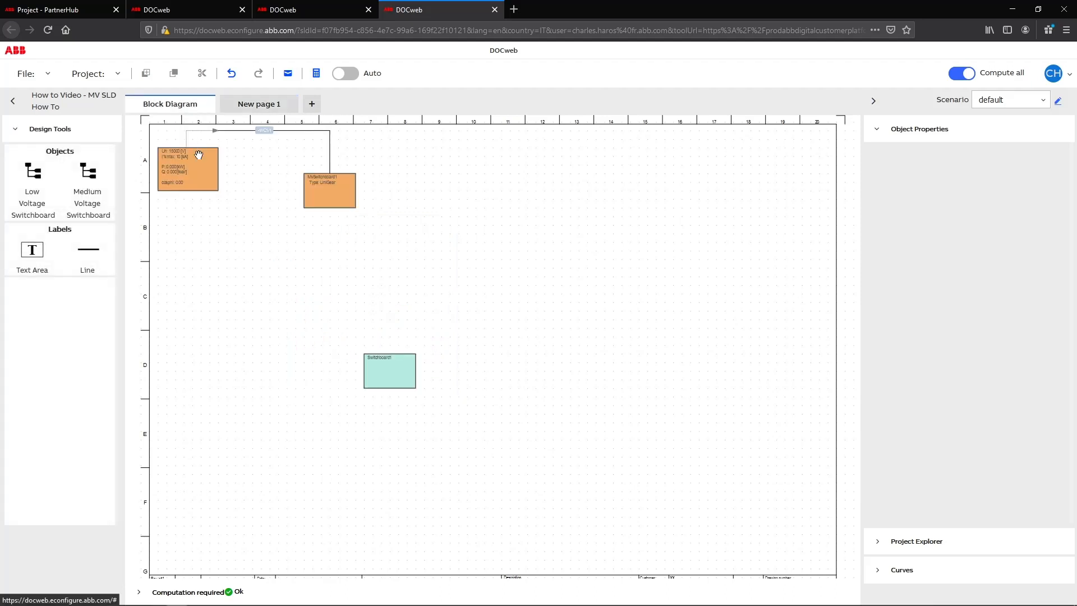
left_click_drag(90, 173, 440, 181)
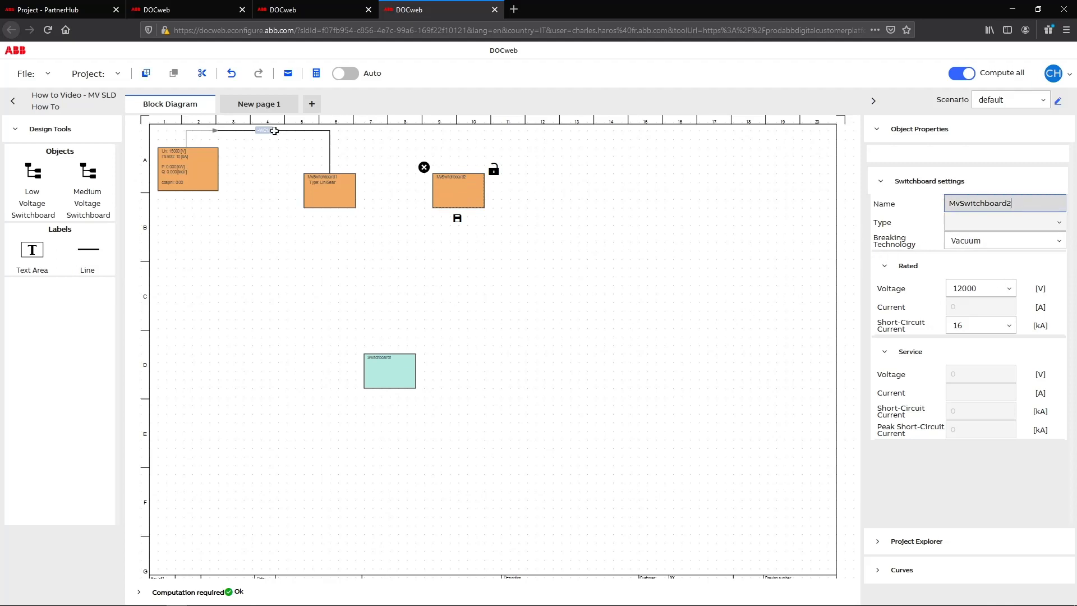
Place a UniSec incoming BME panel and an adjoining outgoing BME panel on New page 1, apart from the UniGear panels.
left_click(268, 106)
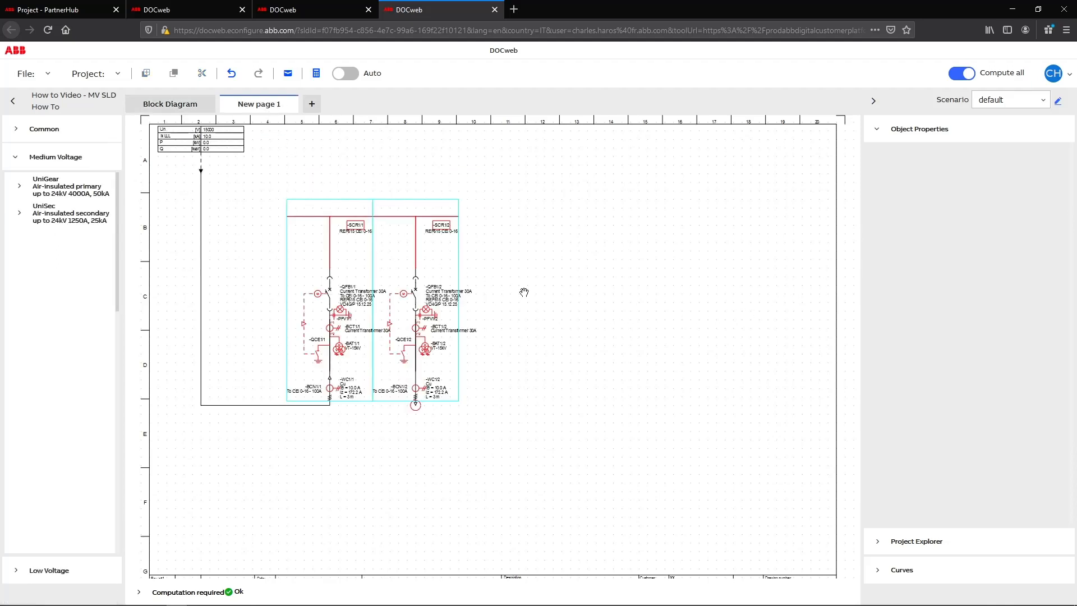
left_click(24, 221)
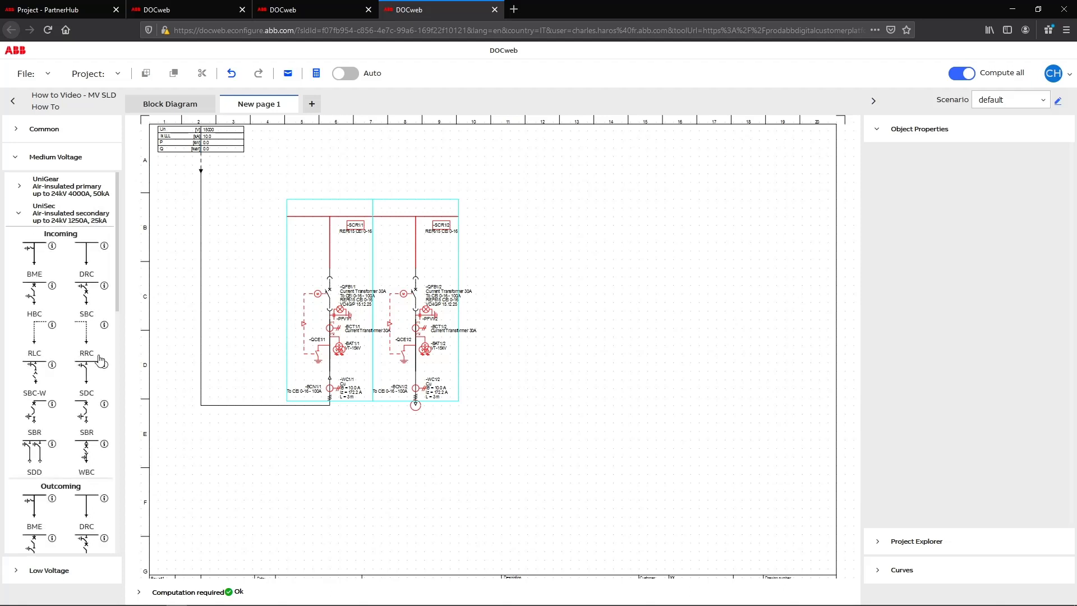
left_click_drag(46, 257, 586, 224)
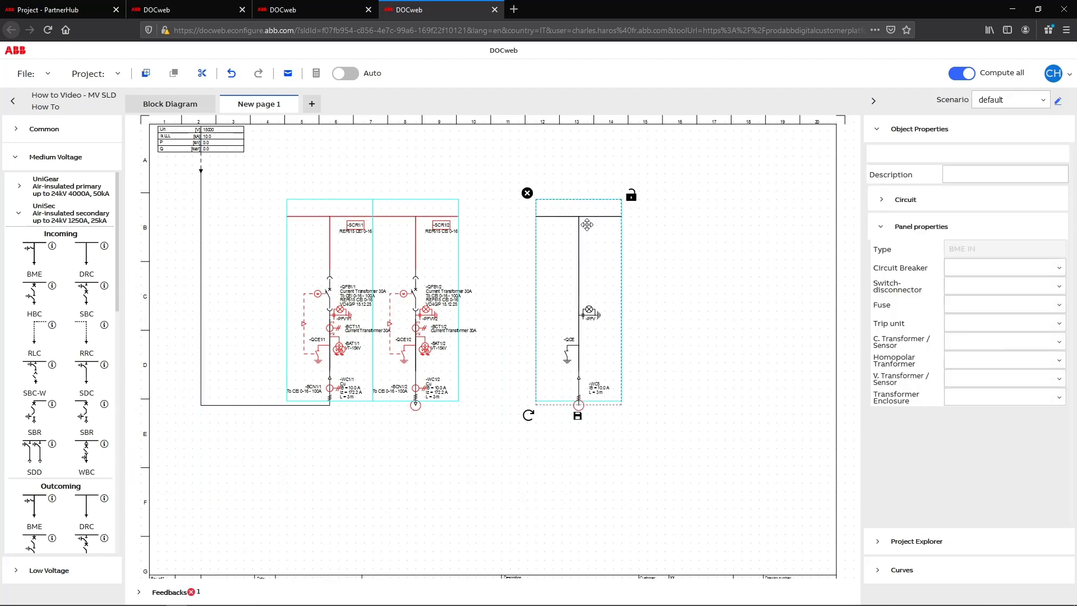
scroll(93, 487, "down", 4)
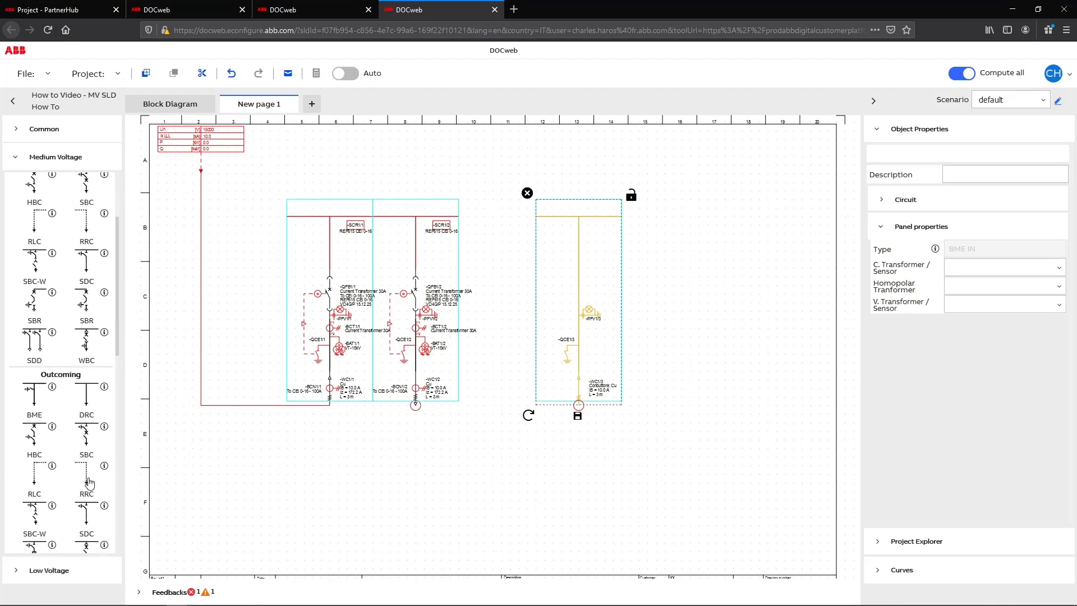
left_click_drag(34, 278, 669, 225)
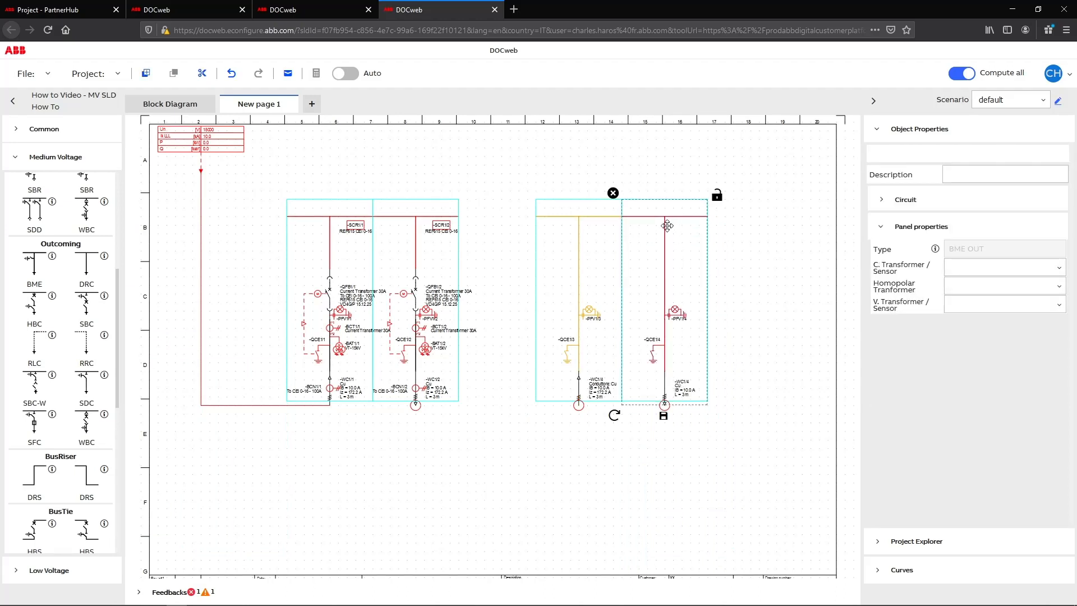
Assign the UniSec incoming BME panel to MvSwitchboard2 in its circuit properties.
left_click(606, 298)
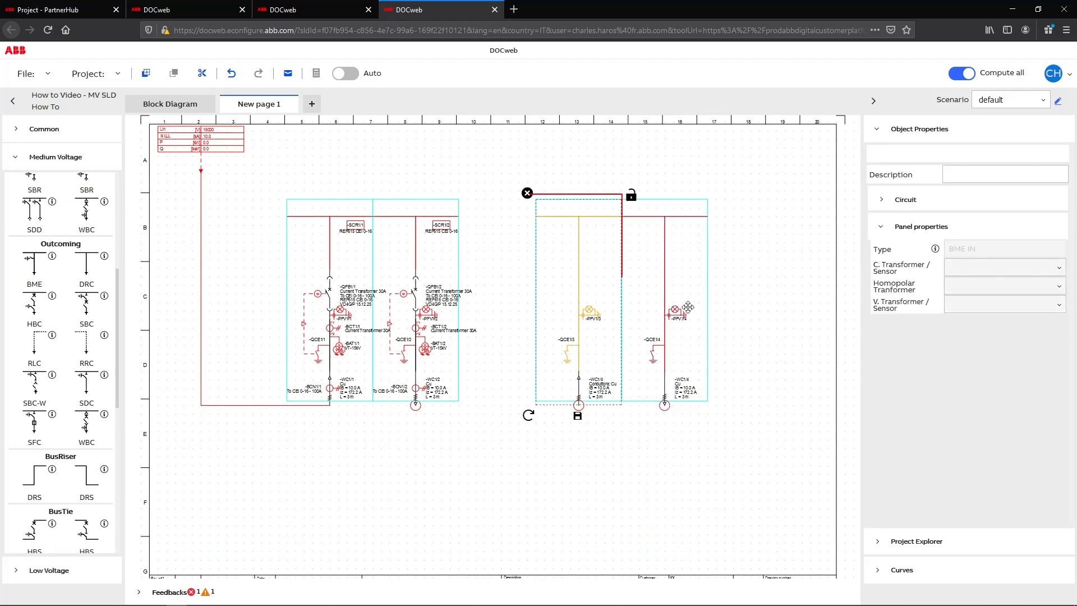
left_click(890, 203)
left_click(1009, 262)
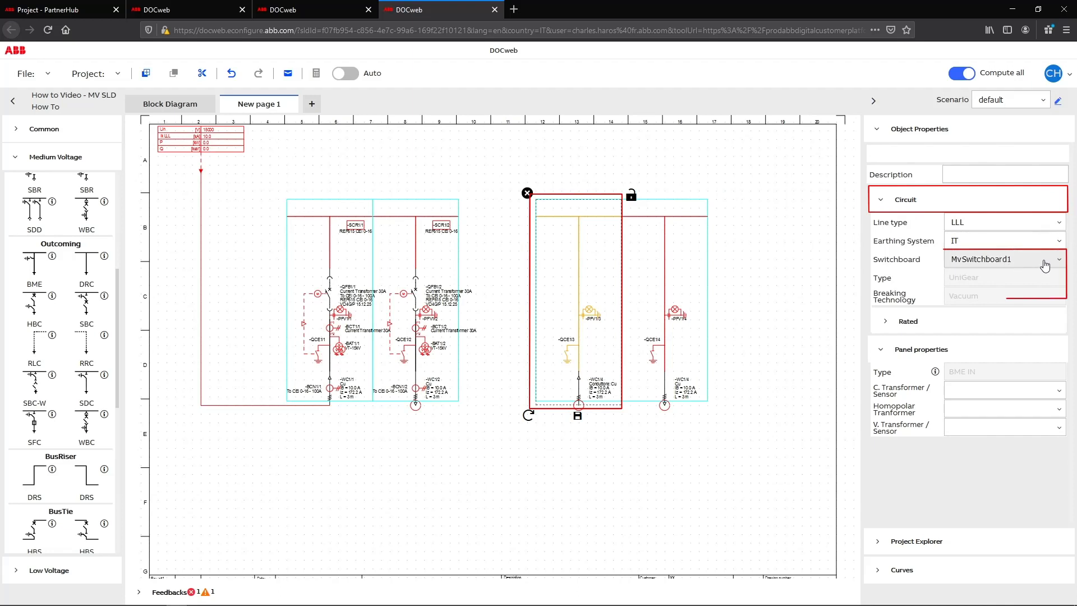
left_click(954, 287)
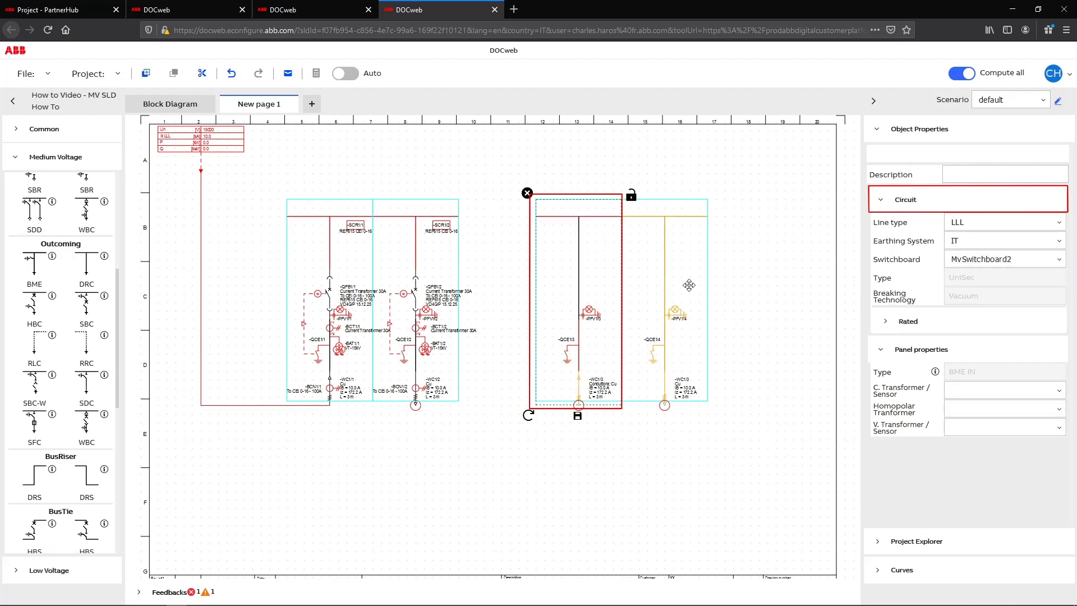
Assign the UniSec outgoing BME panel to MvSwitchboard2 in its circuit properties.
left_click(670, 274)
left_click(910, 209)
left_click(1004, 259)
left_click(987, 290)
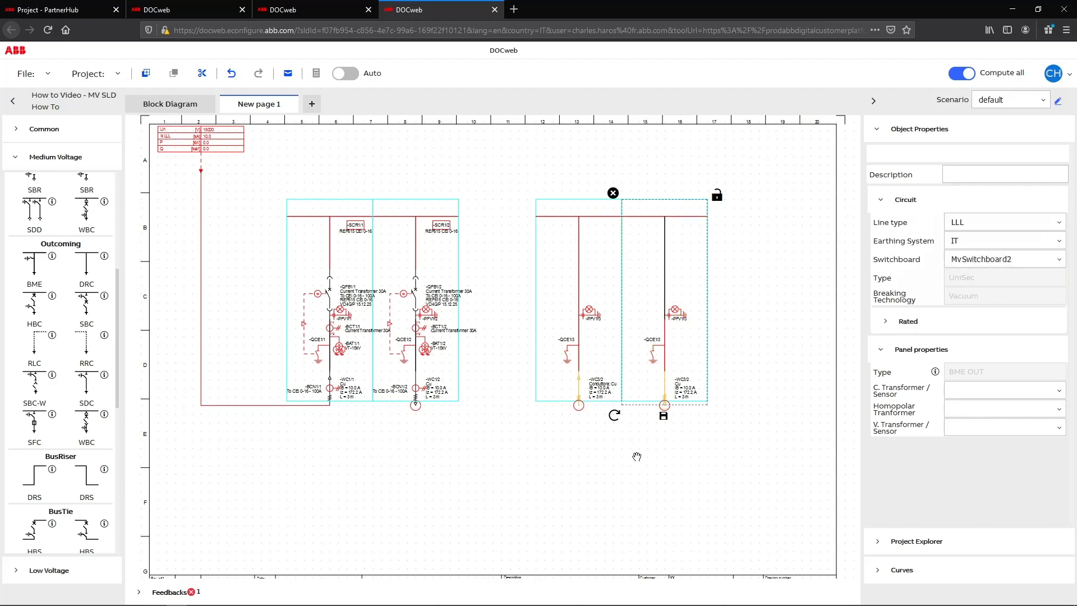
Connect the cable end of the UniSec incoming panel to the terminal of the UniGear outgoing panel.
left_click(616, 459)
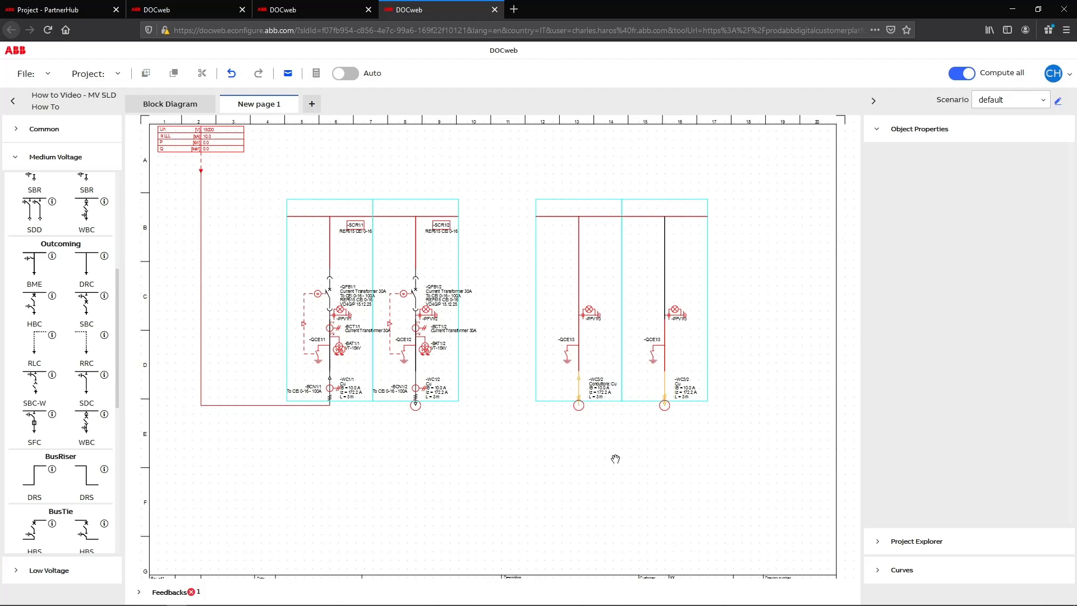
mouse_move(583, 415)
left_mouse_down()
mouse_move(476, 438)
mouse_move(432, 431)
left_mouse_up()
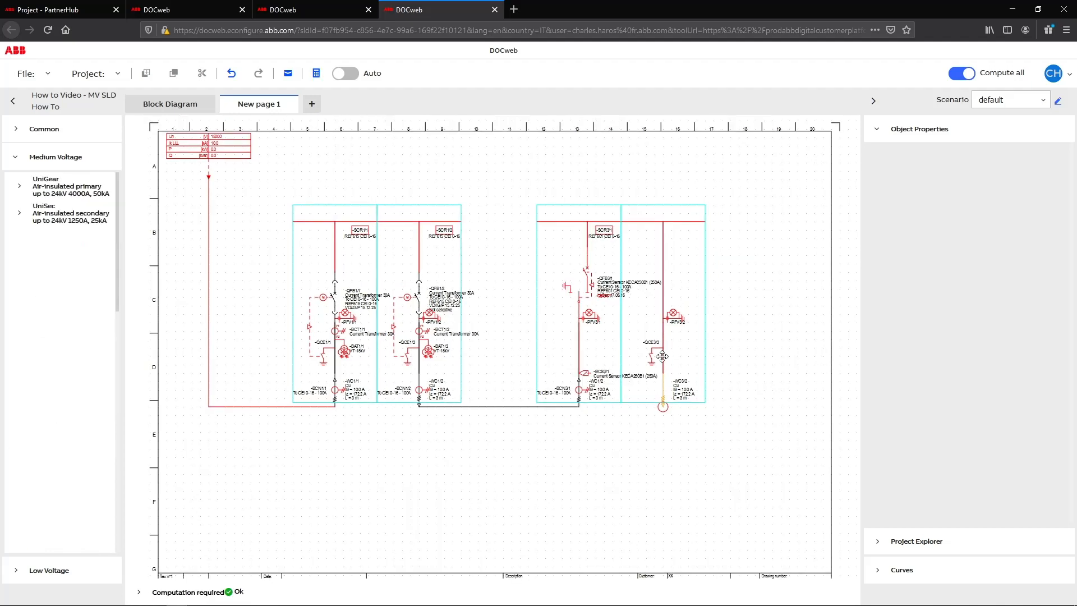
Place a transformer at the cable end of the UniSec outgoing panel and delete it again.
left_click(23, 132)
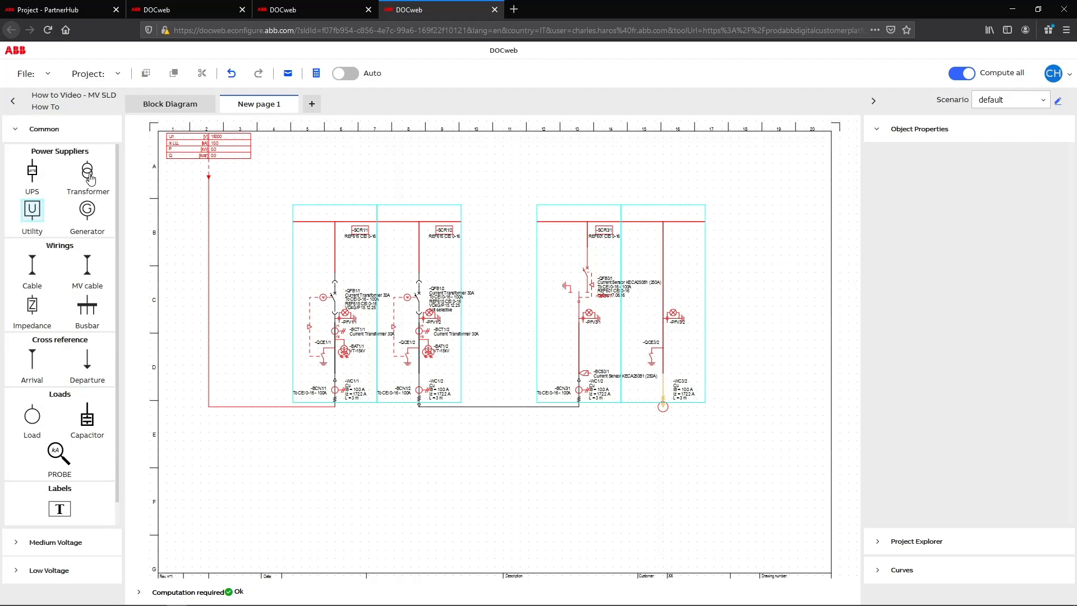
left_click_drag(91, 178, 663, 429)
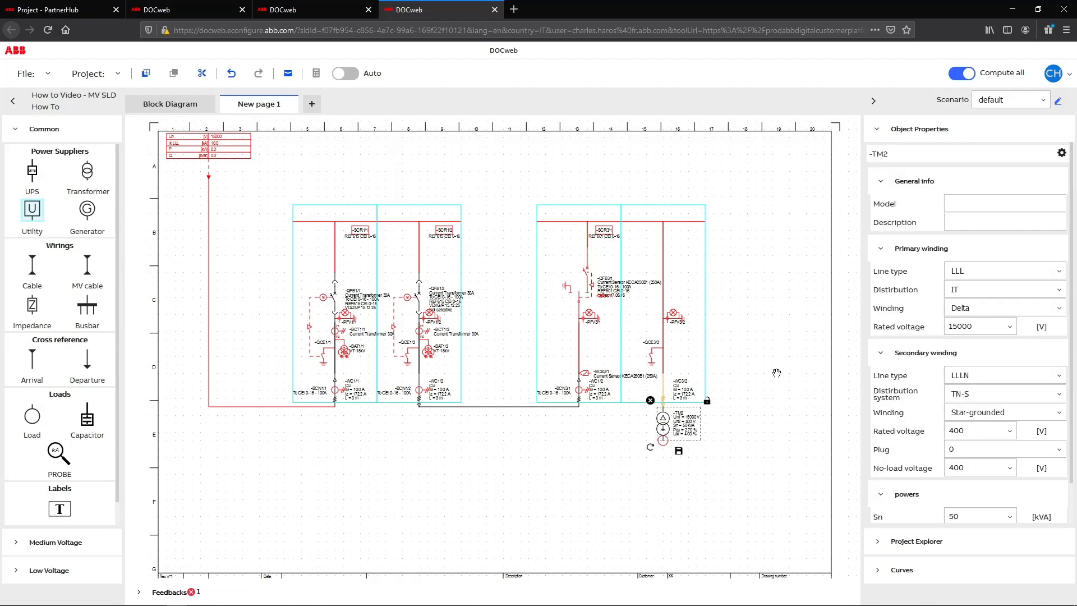
left_click(776, 372)
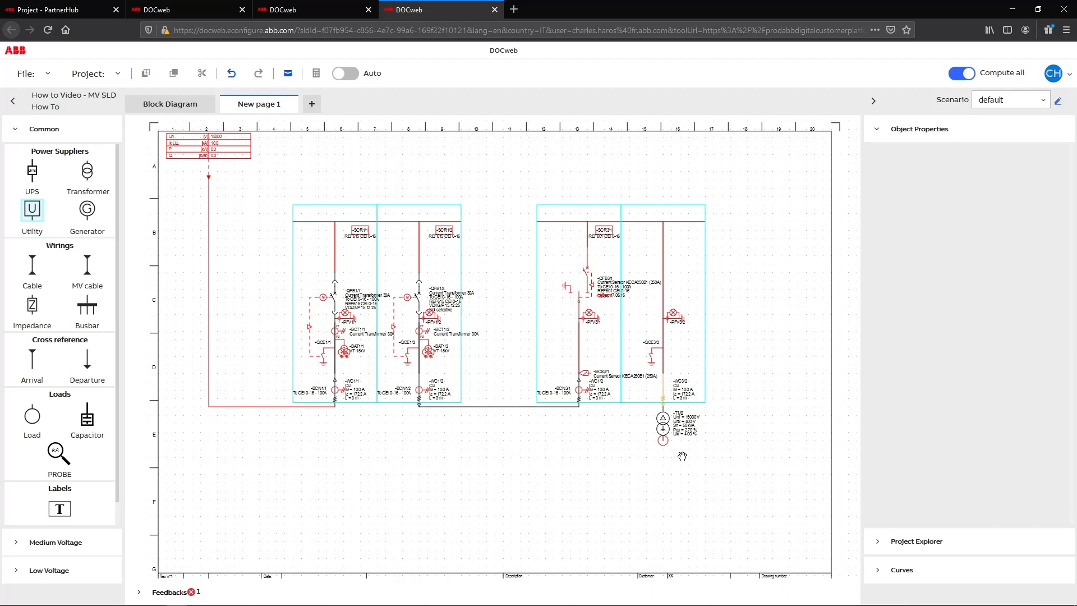
left_click(668, 425)
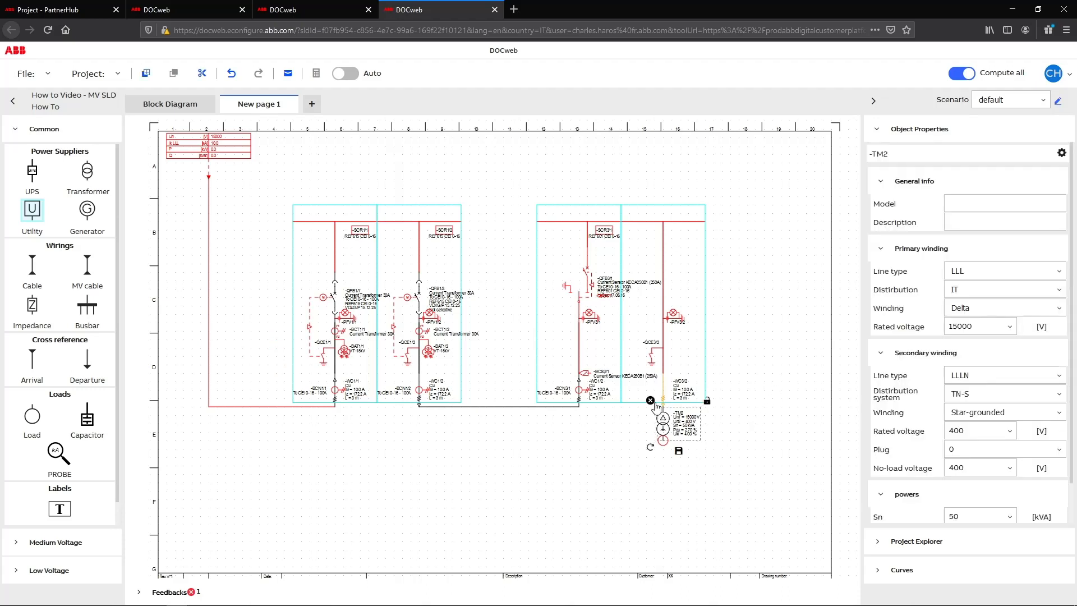
left_click(650, 400)
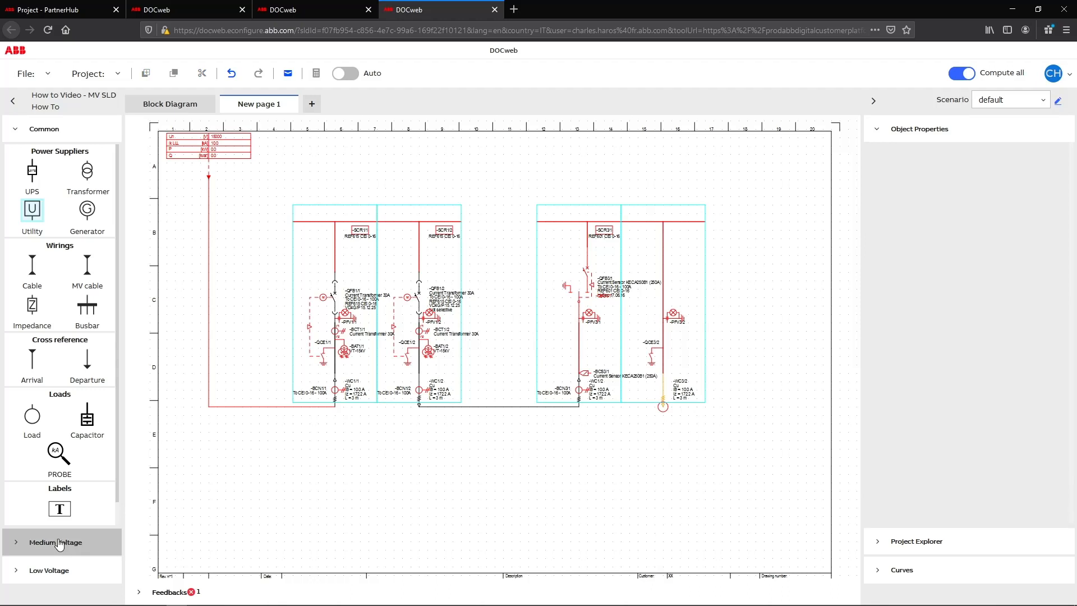
Connect a load to the cable end of the UniSec outgoing panel, and calculate the diagram with a check of the feedback messages.
left_click_drag(76, 439, 663, 414)
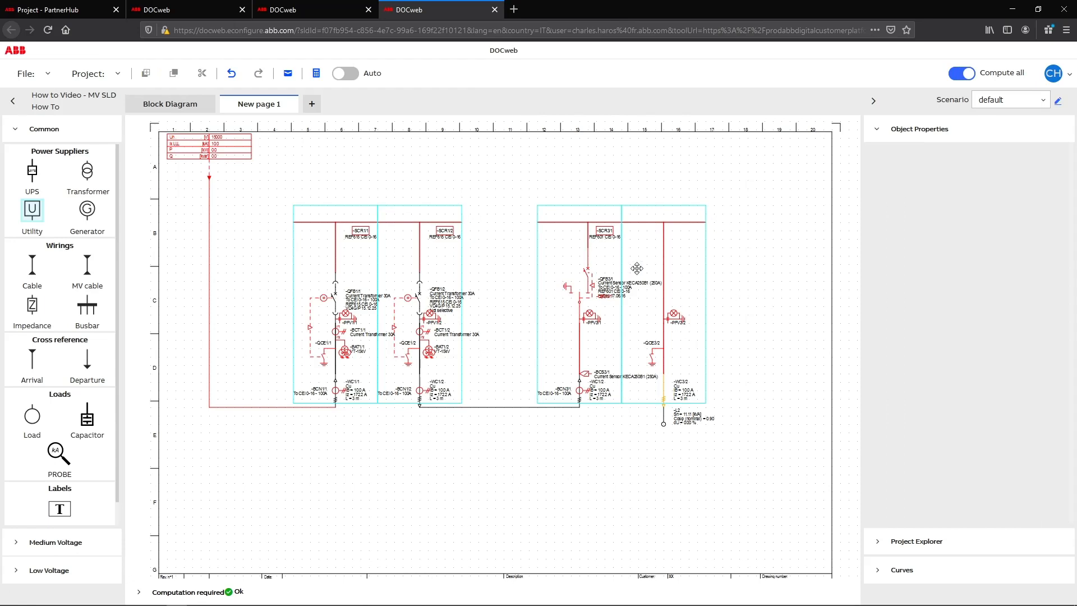
left_click(320, 81)
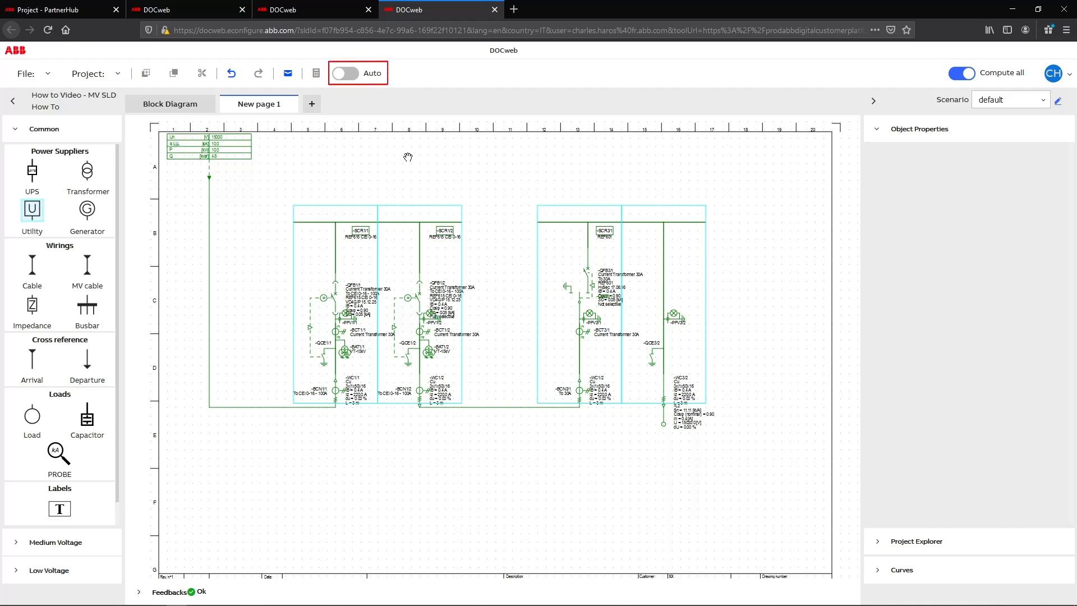
left_click(358, 80)
left_click(356, 78)
left_click(181, 593)
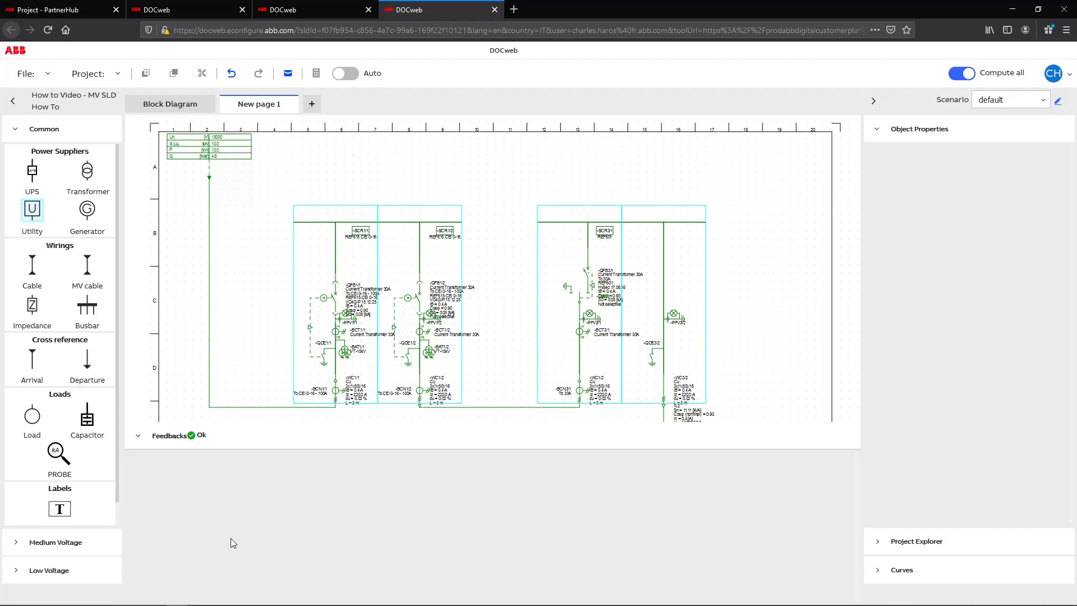
left_click(179, 441)
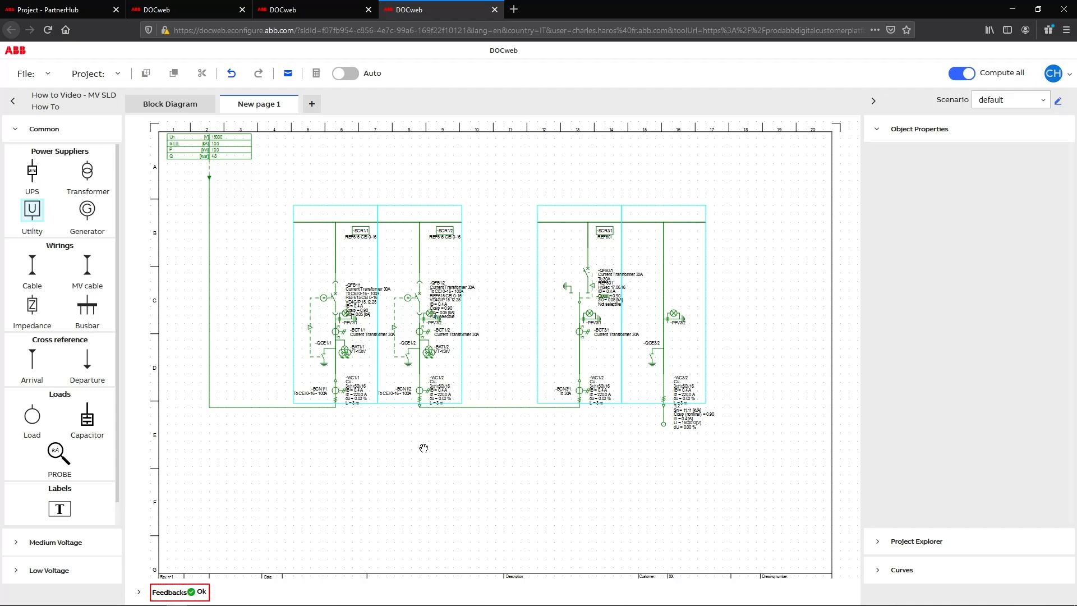
Select Vacuum as the breaking technology of MvSwitchboard1 in the block diagram.
left_click(171, 105)
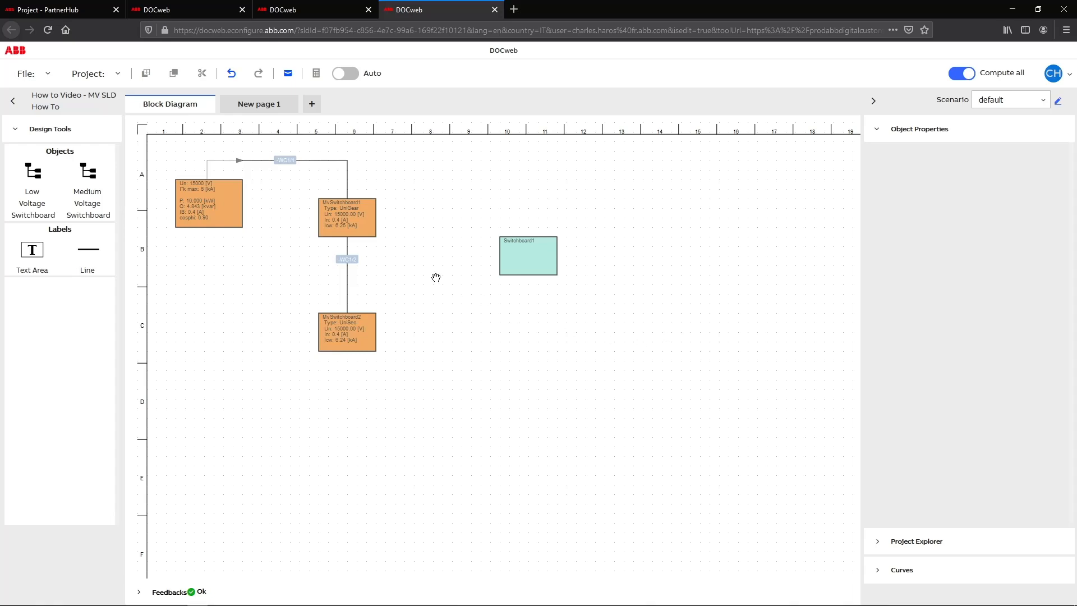
left_click(368, 229)
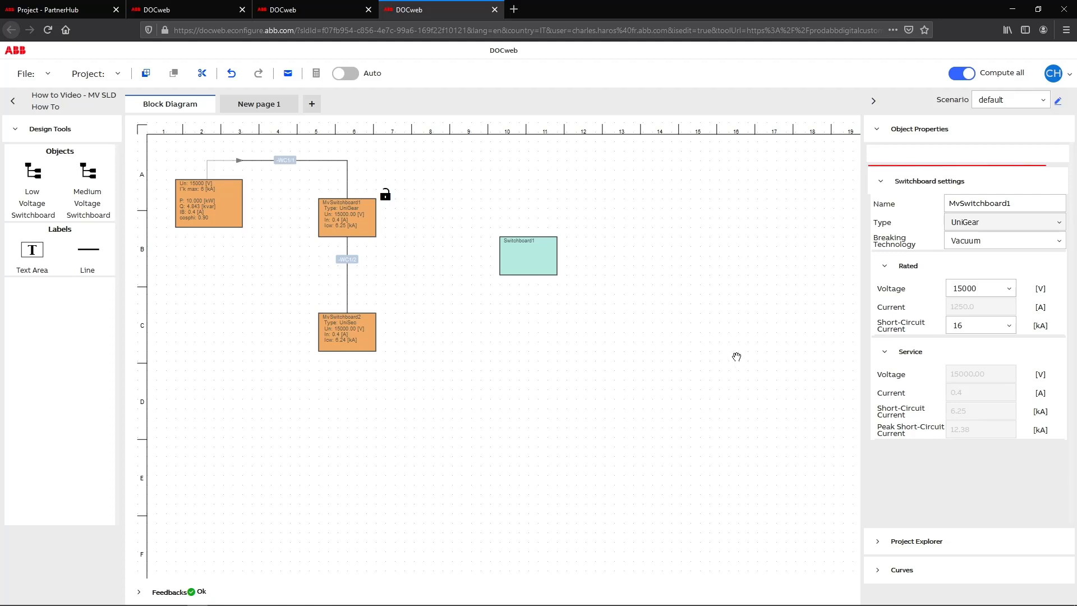
left_click(1007, 249)
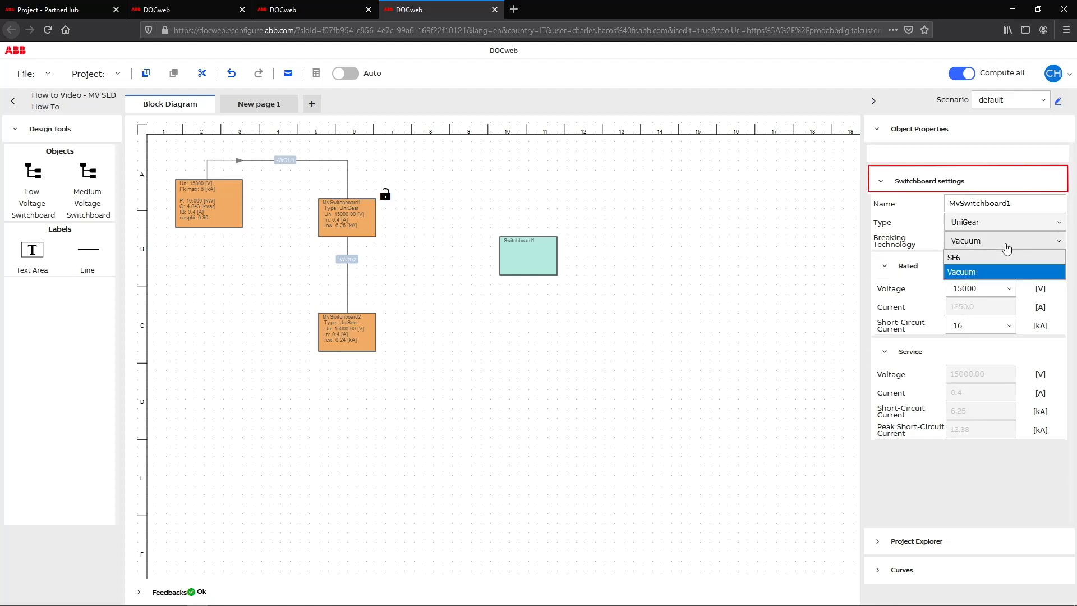
left_click(984, 274)
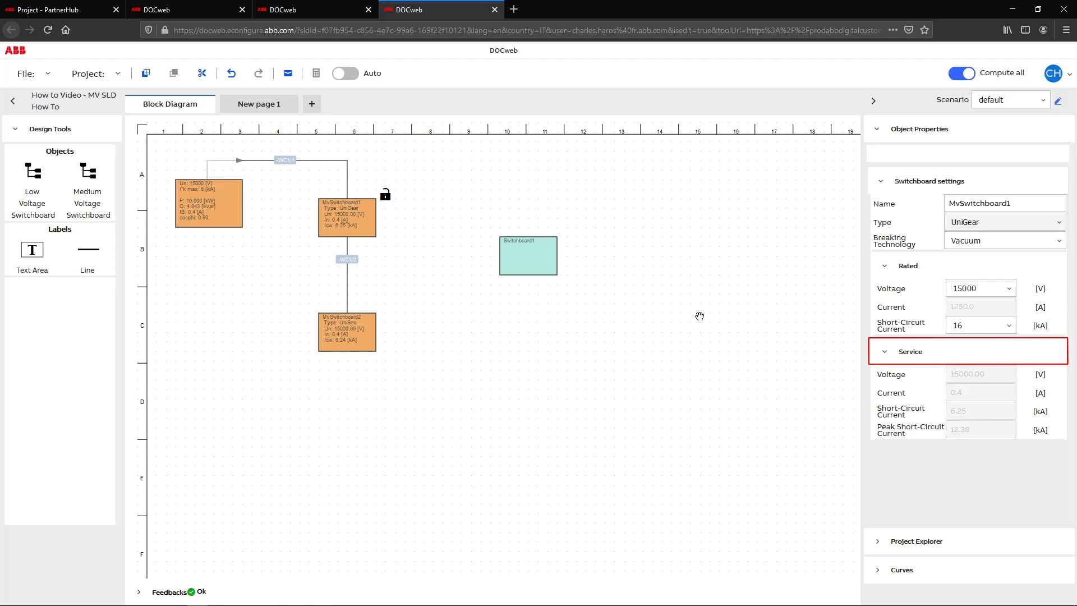
Set the rated values of MvSwitchboard2 to a 16 kA short-circuit current and a 17500 V voltage.
left_click(371, 333)
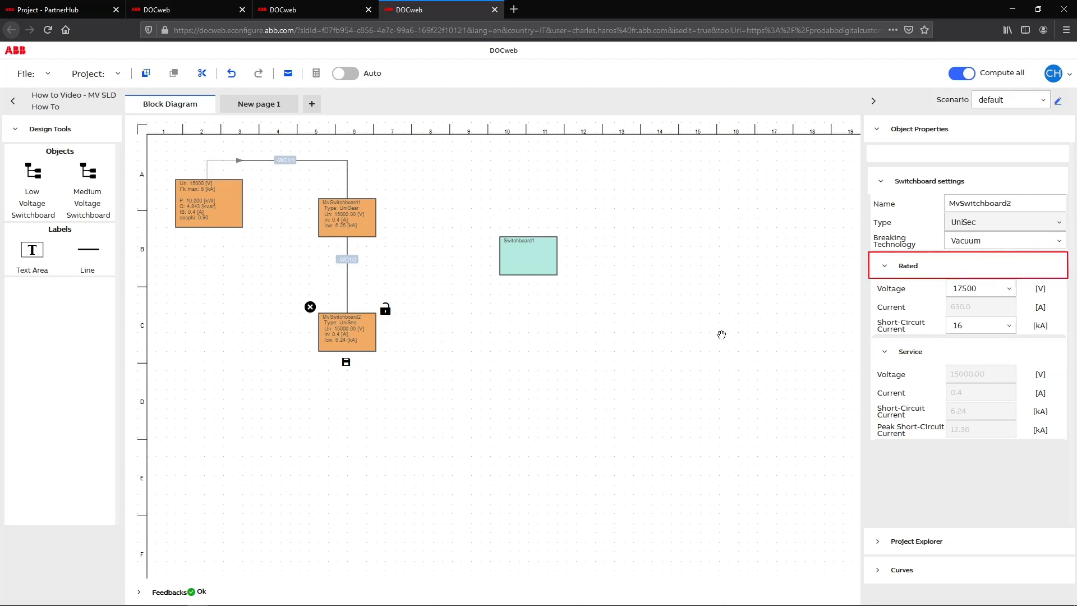
left_click(993, 332)
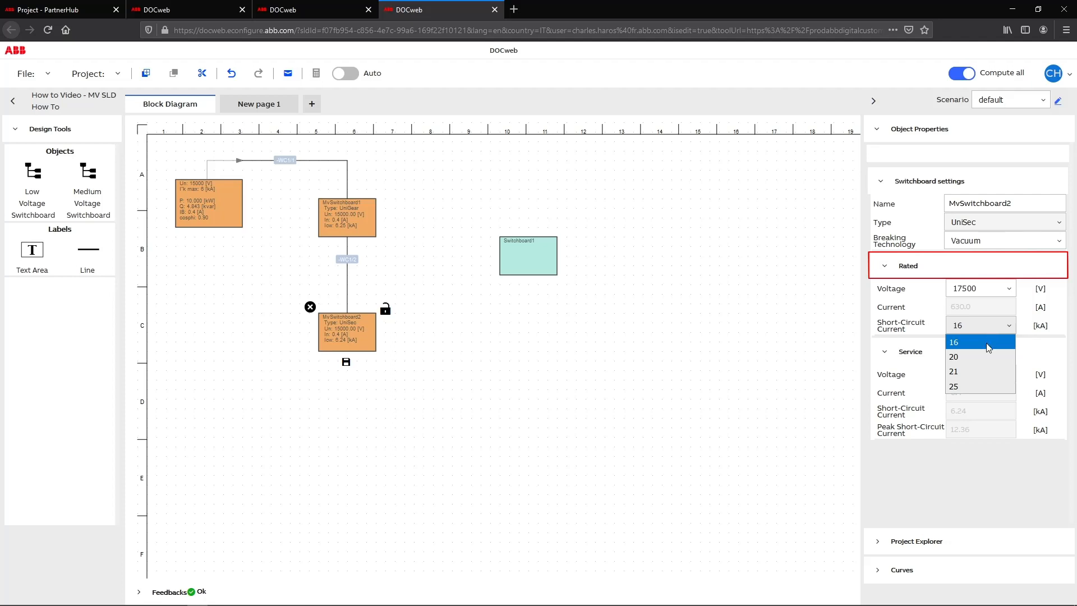
left_click(995, 345)
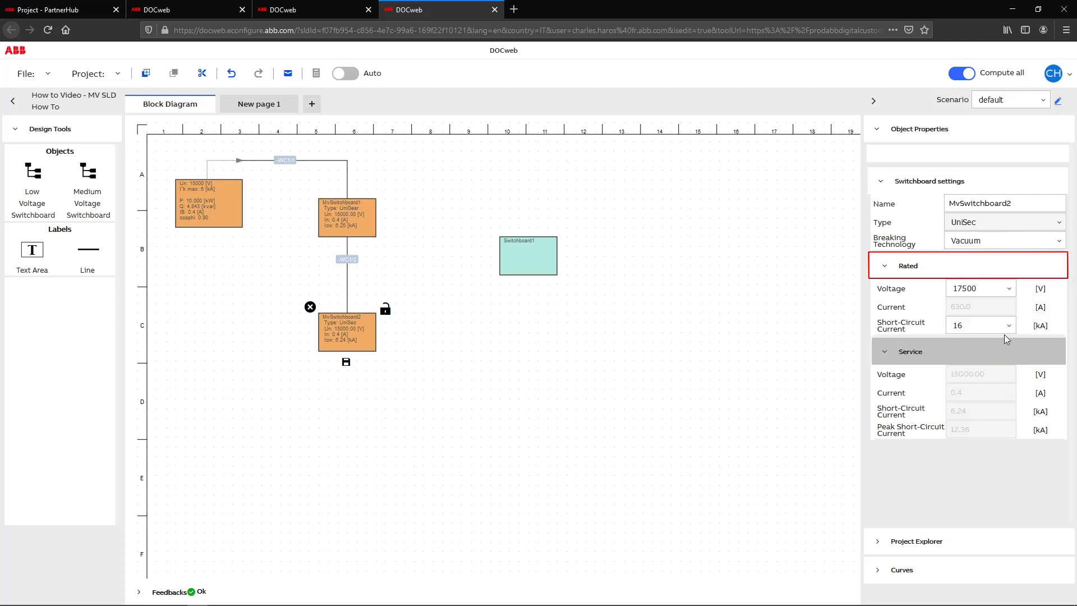
left_click(1010, 289)
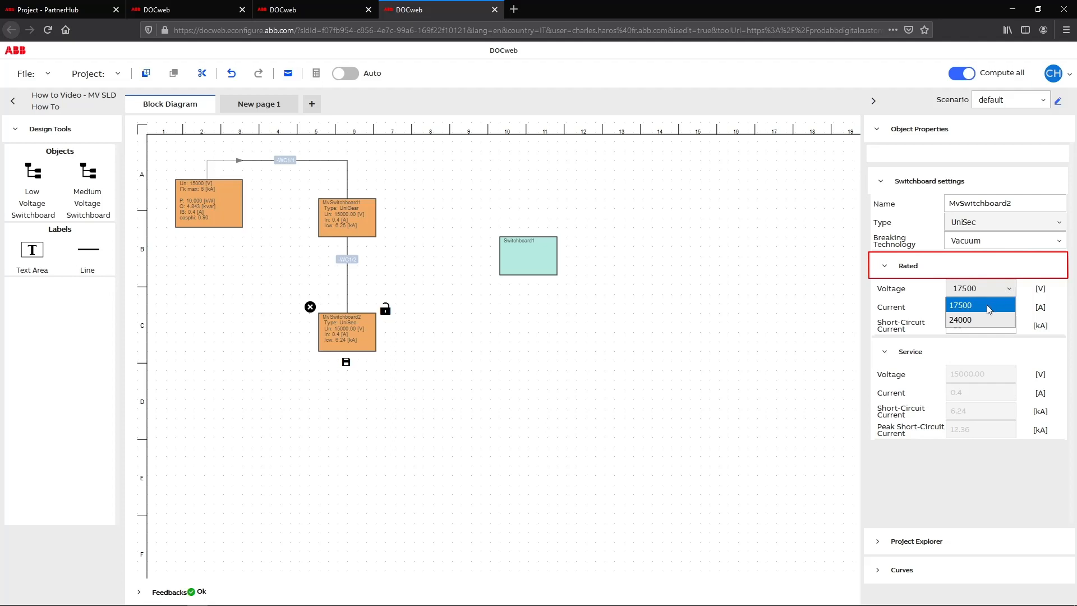
left_click(987, 305)
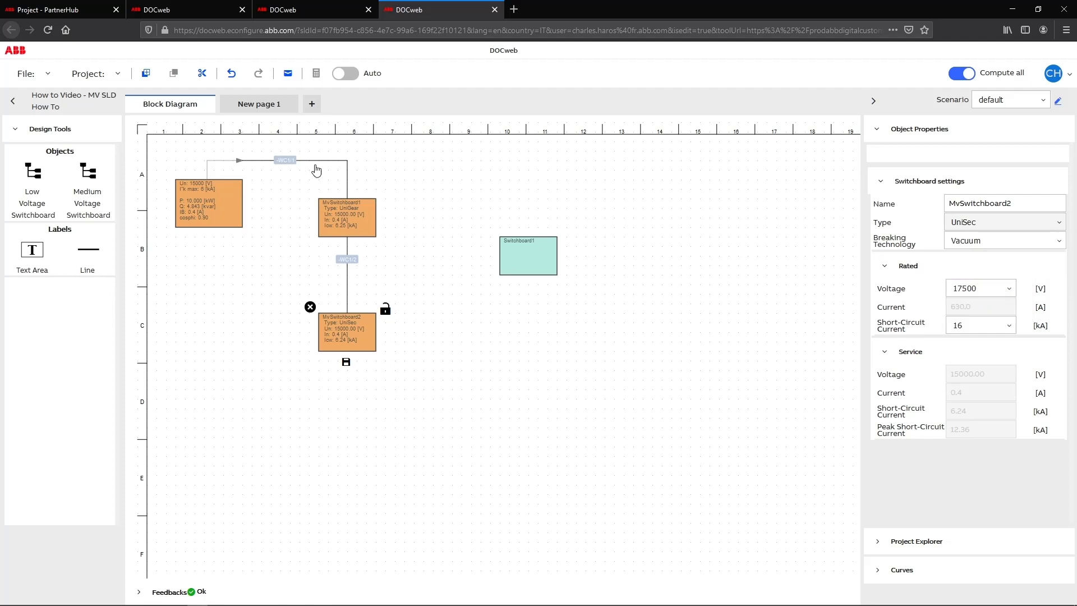
Show the circuit properties and rated values of the UniSec incoming panel on New page 1.
left_click(283, 109)
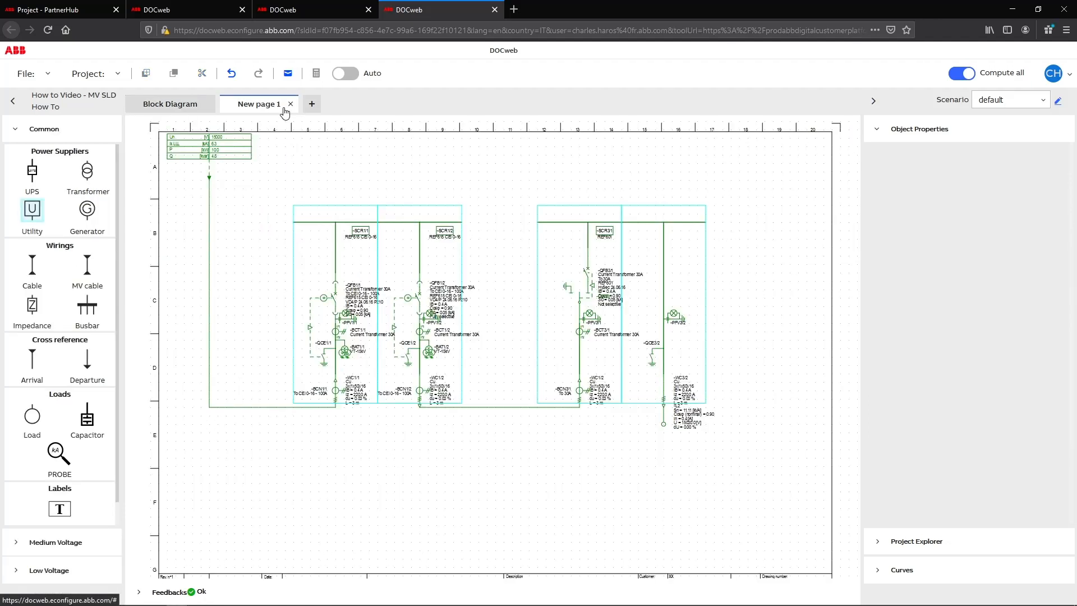
left_click(589, 308)
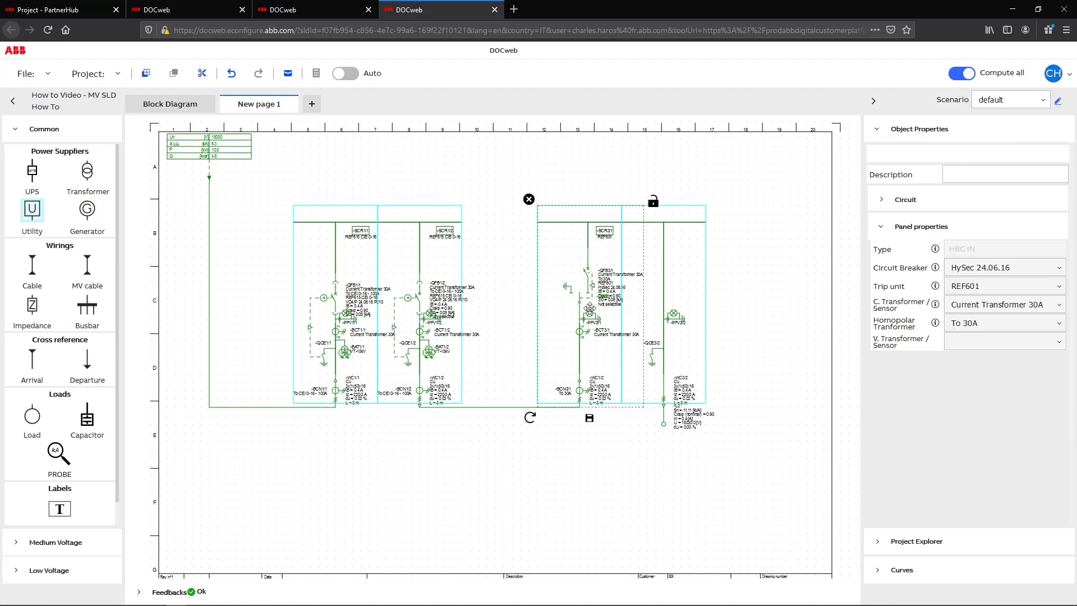
left_click(886, 205)
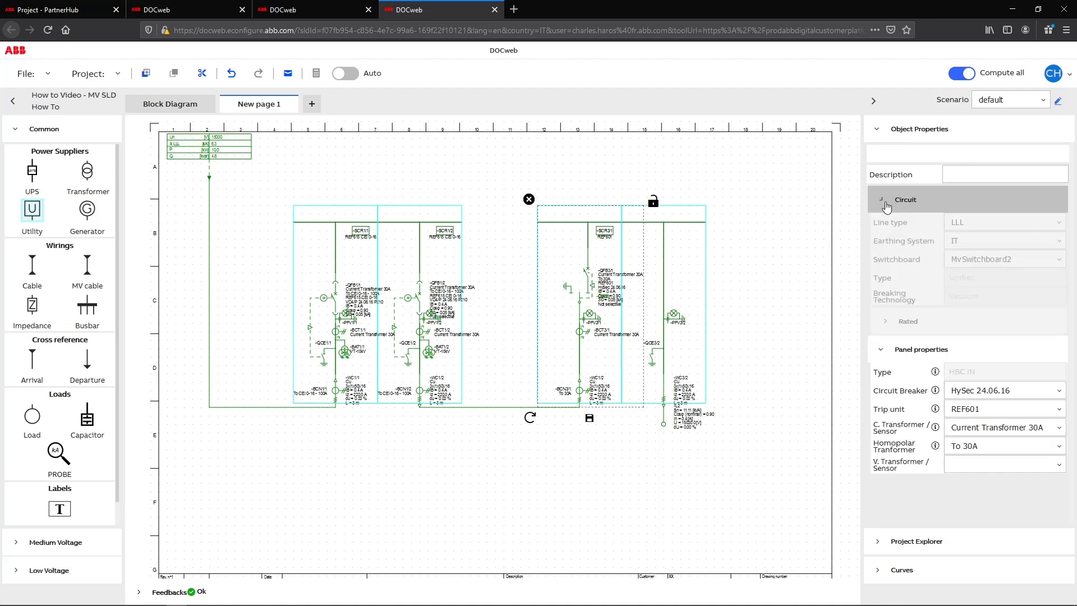
left_click(891, 324)
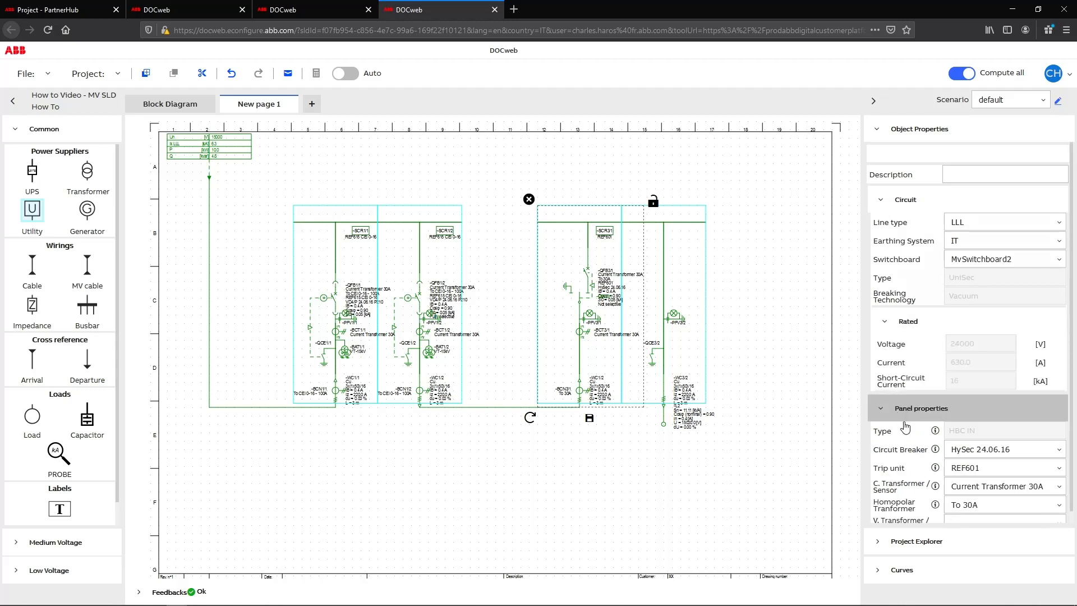
Select the HySec 24.06.16 circuit breaker and REF601 trip unit for the UniSec incoming panel, and review its homopolar transformer options.
left_click(992, 441)
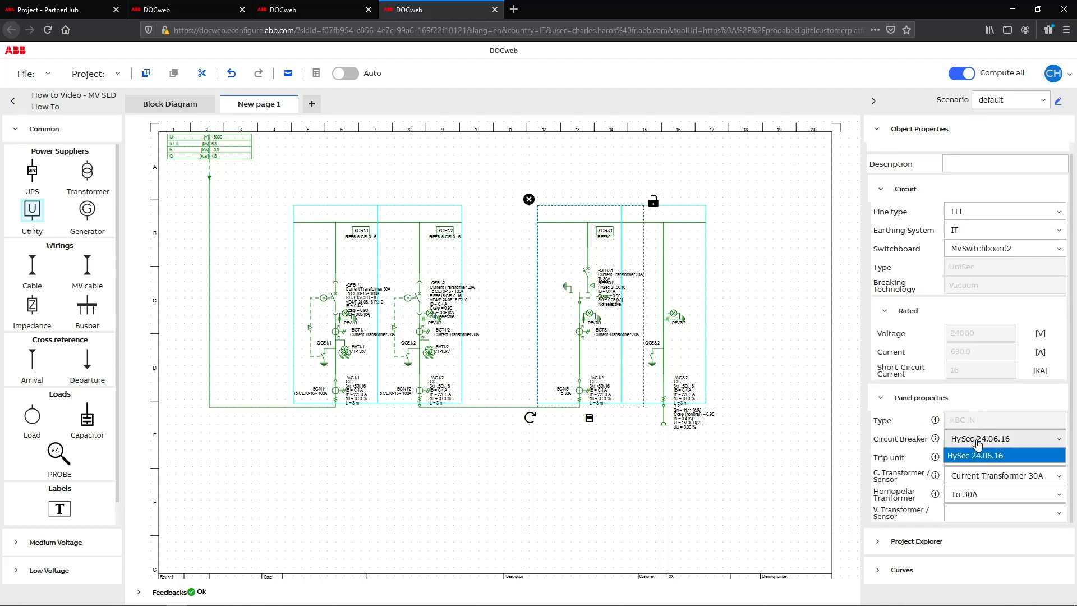
left_click(993, 452)
left_click(1026, 457)
left_click(1028, 472)
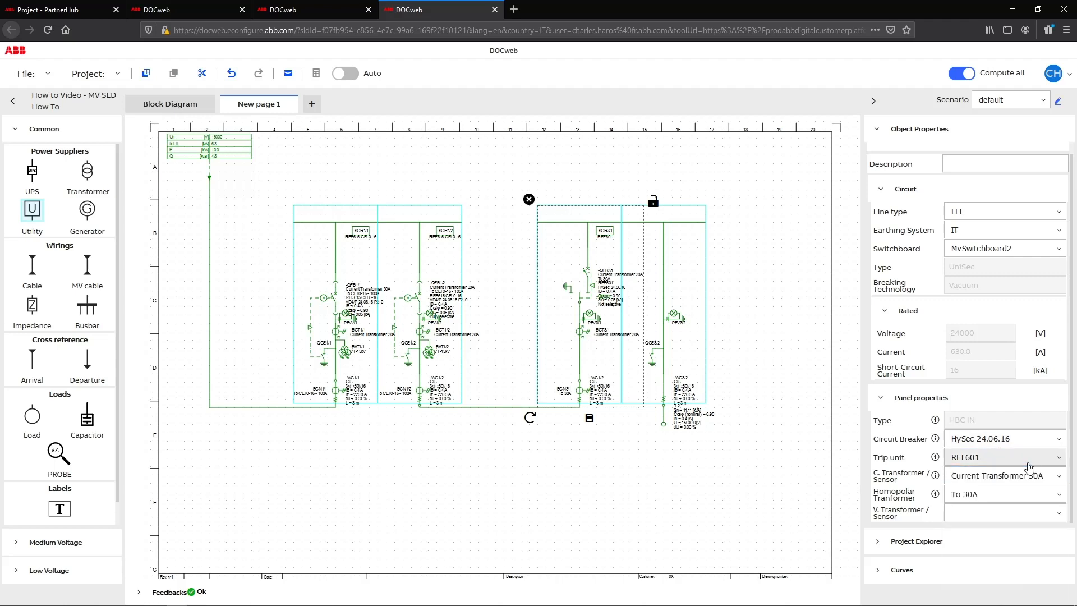
left_click(1027, 497)
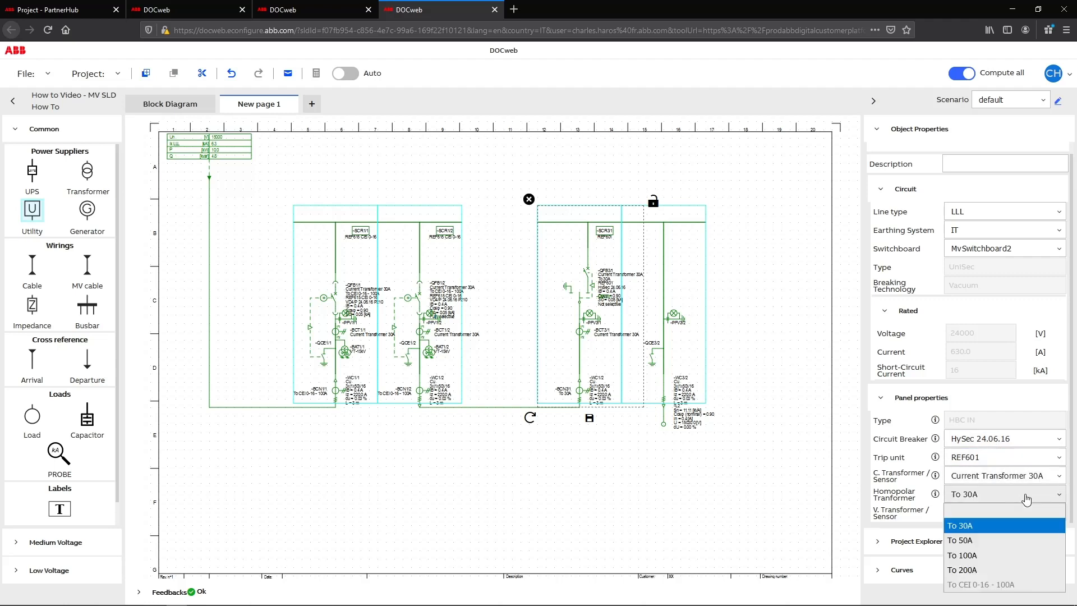
left_click(1026, 498)
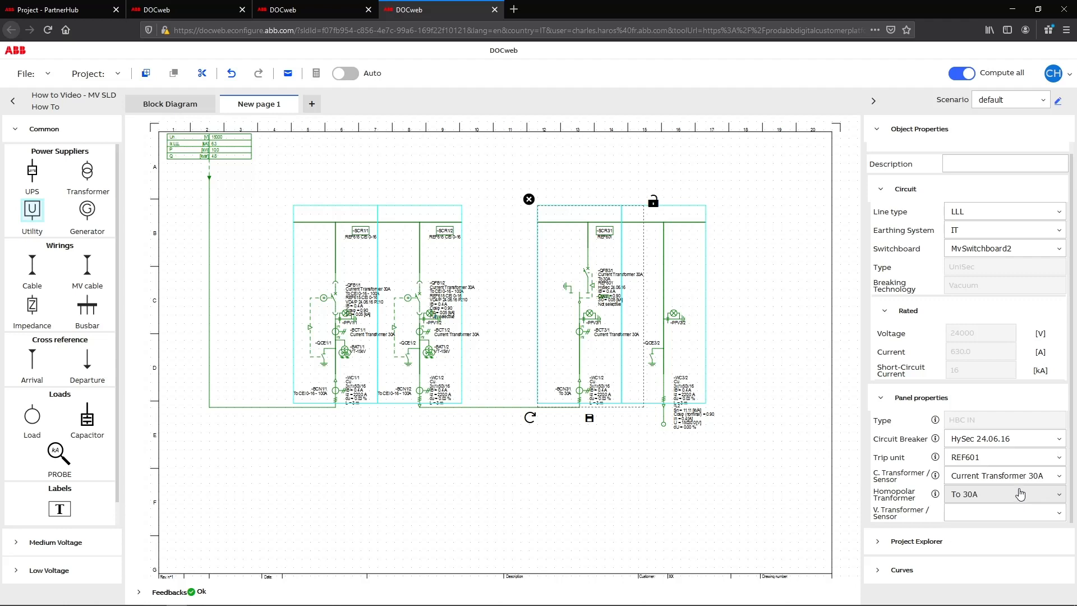
Review the available trip units for the UniSec incoming panel and their marketing information on protection relays.
left_click(1018, 462)
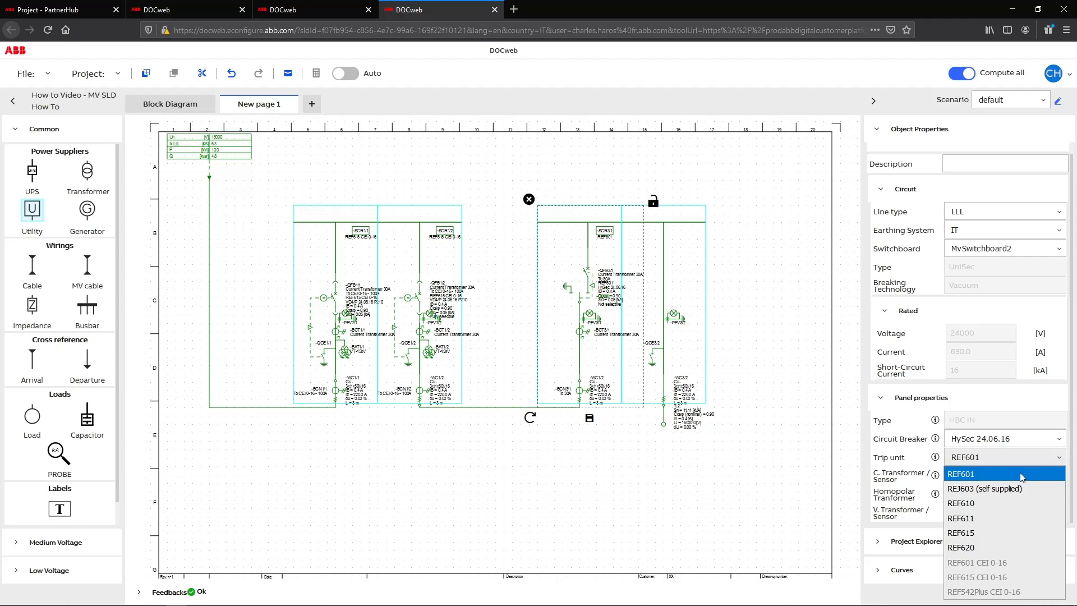
left_click(935, 457)
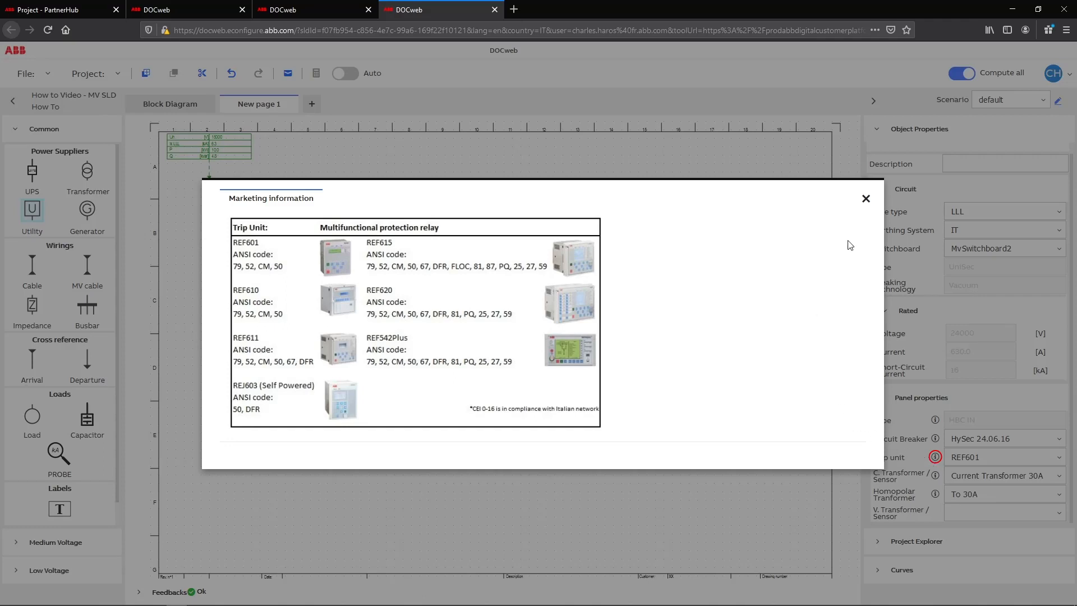
left_click(865, 198)
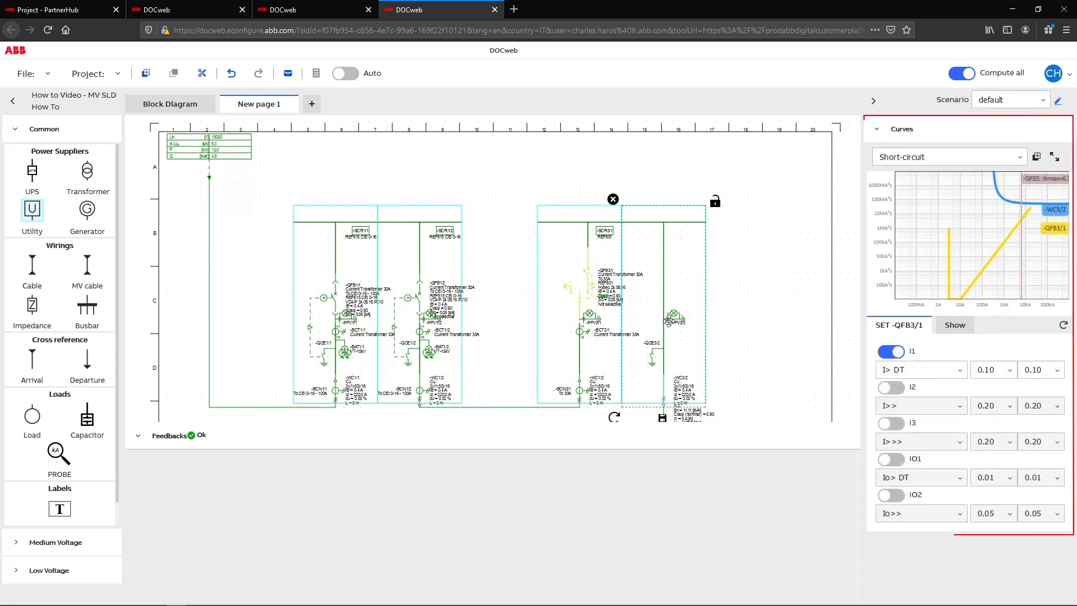
Check which curves are shown alongside the -QFB3/1 protection settings, and switch the graph to the Overload curves.
left_click(967, 327)
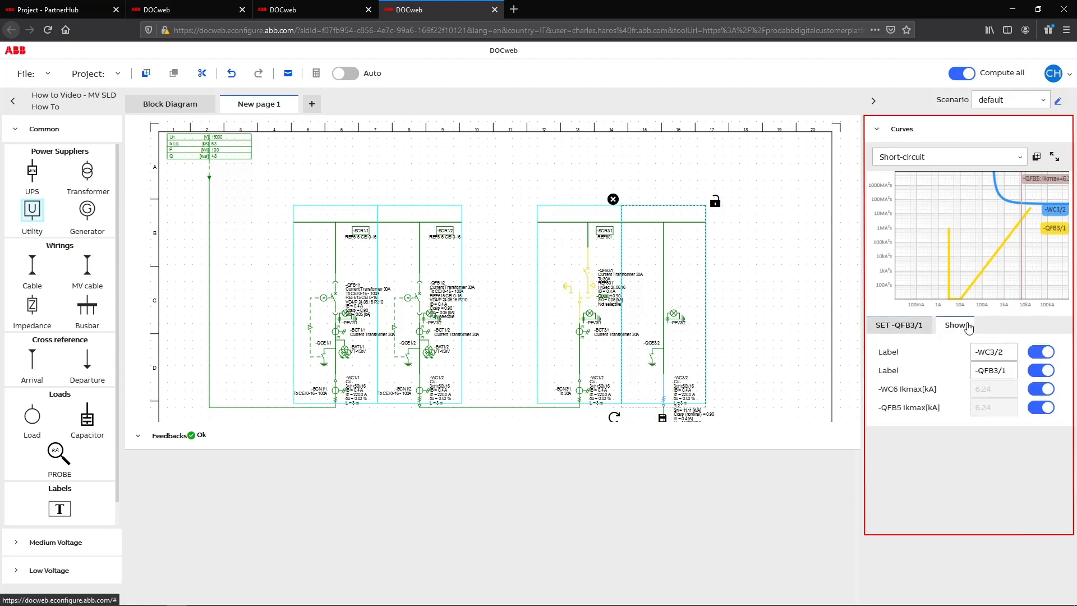
left_click(900, 326)
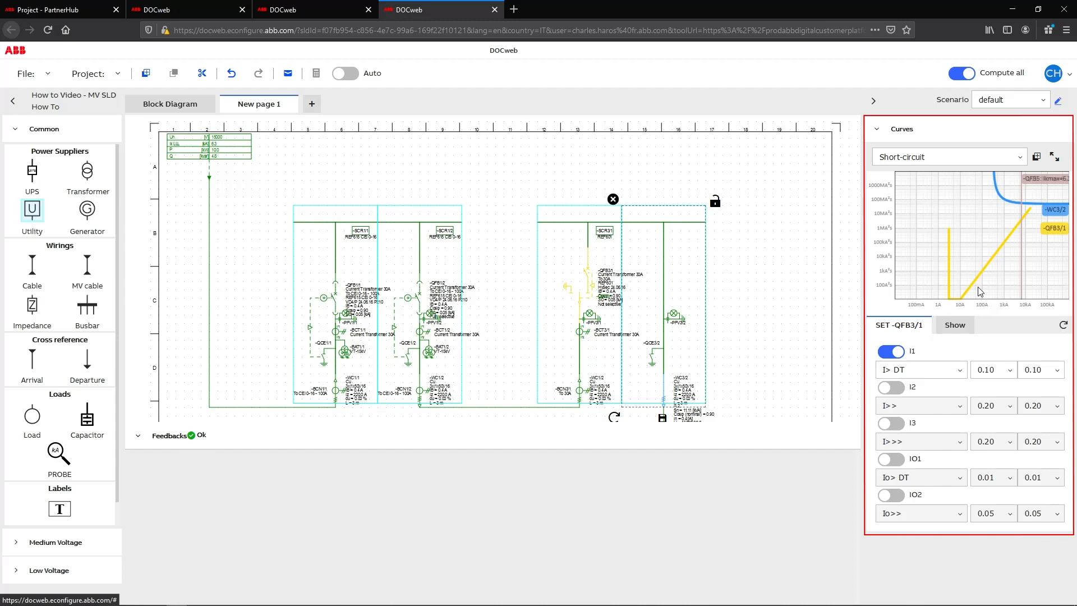
left_click(1022, 159)
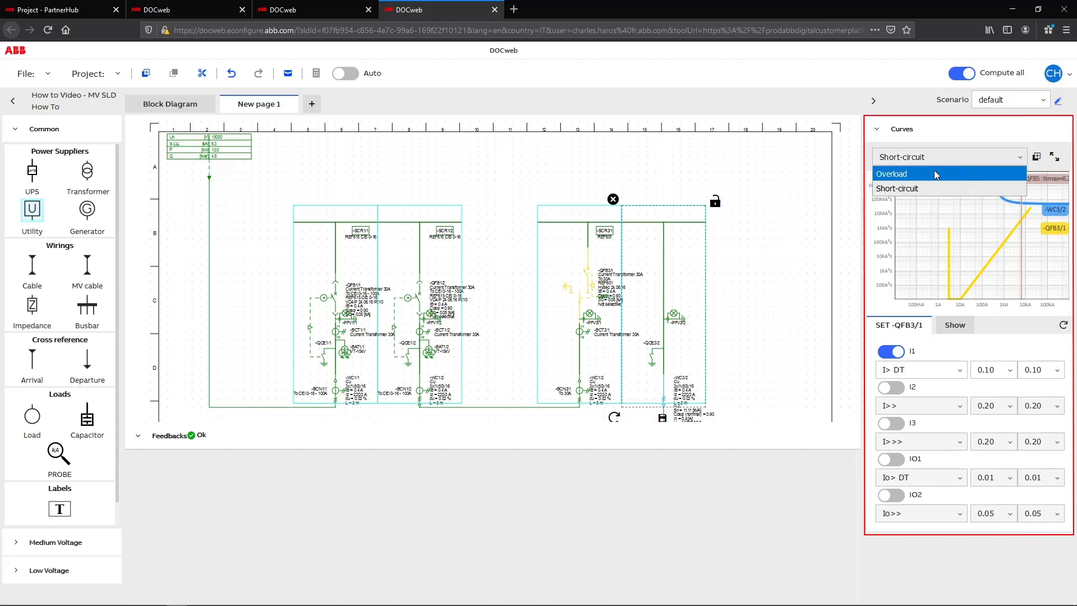
left_click(917, 176)
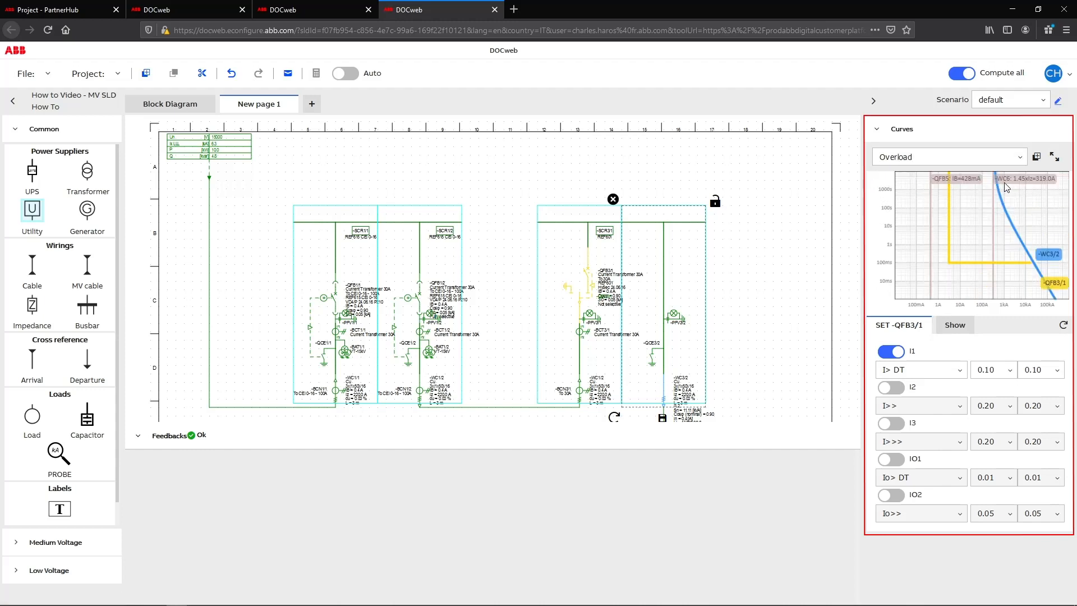